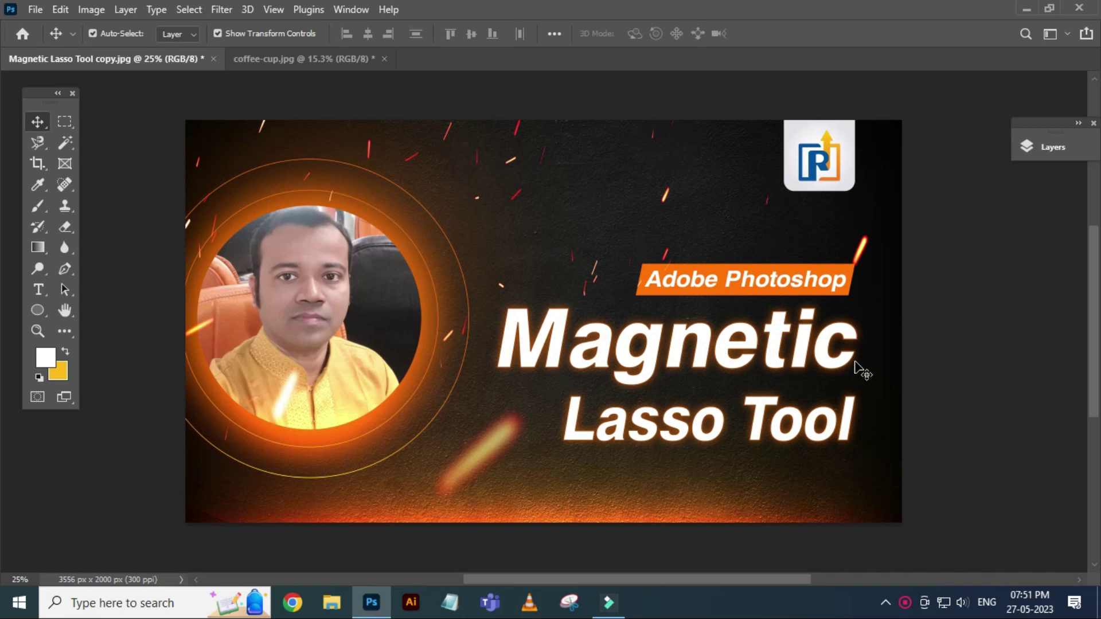
# Switch to the coffee-cup.jpg image and choose the Magnetic Lasso Tool.
pyautogui.click(274, 61)
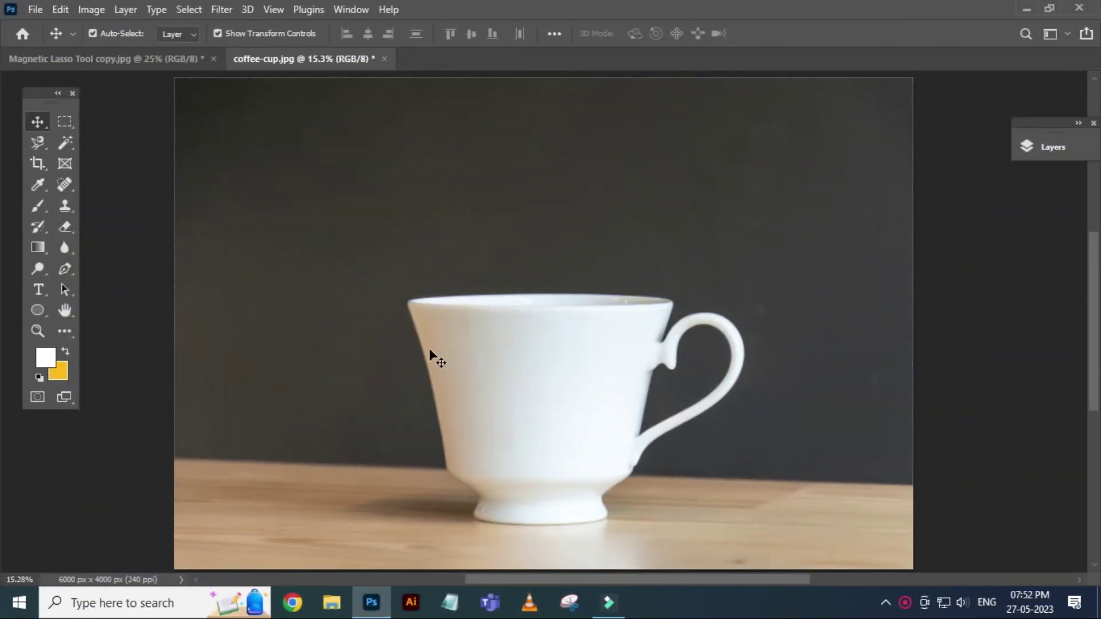
pyautogui.click(38, 143)
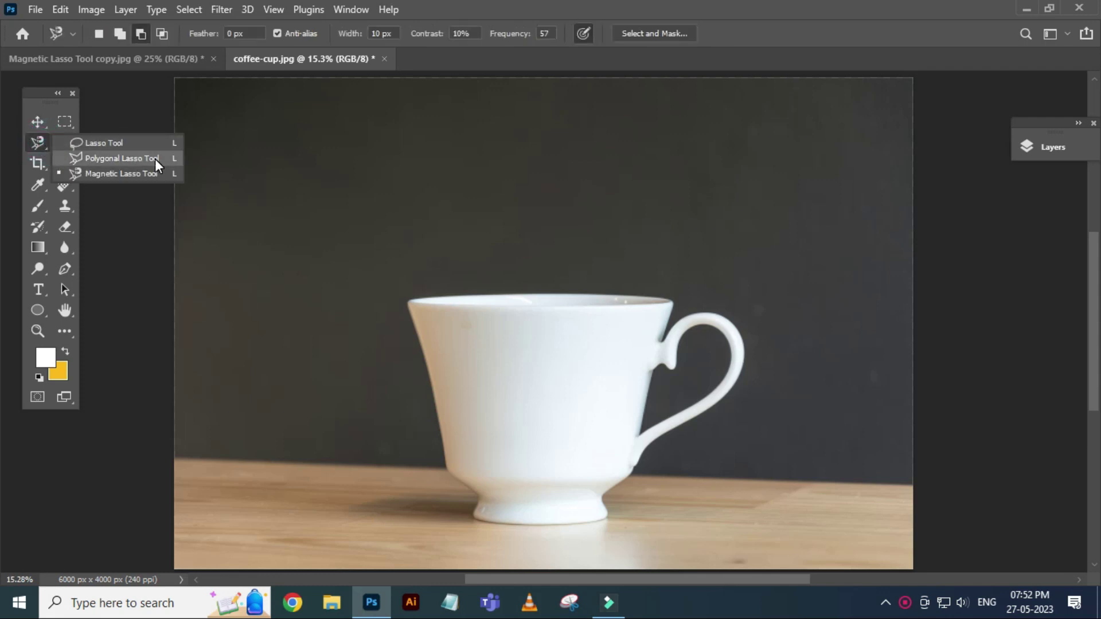
pyautogui.click(121, 175)
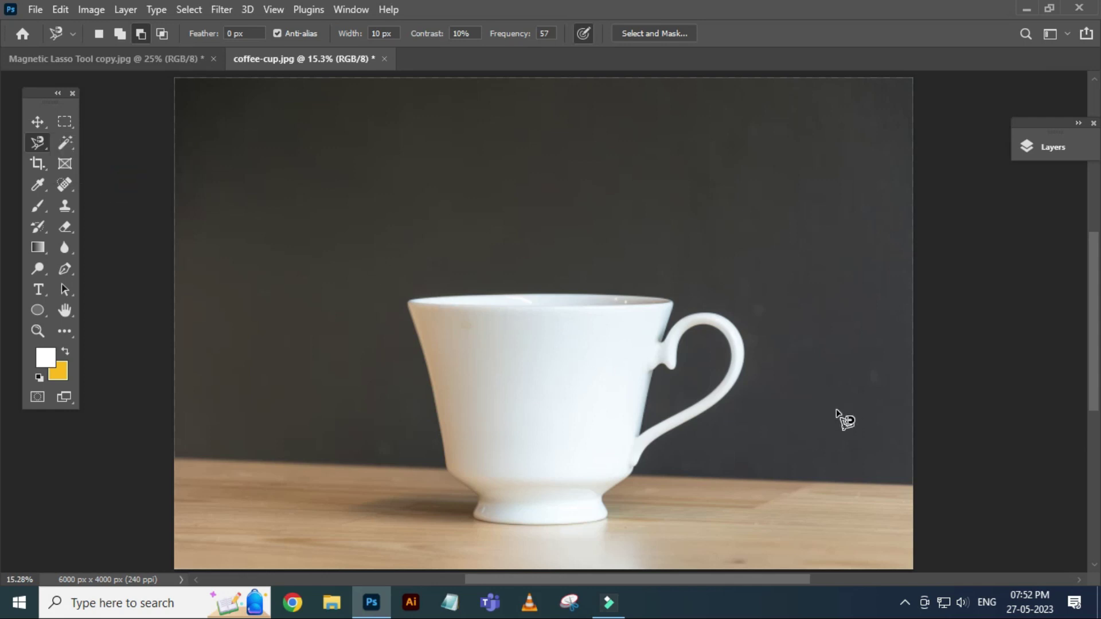
# Zoom in close on the cup's base and set the lasso to New Selection mode.
pyautogui.hotkey('ctrl', '+')
pyautogui.hotkey('ctrl', '+')
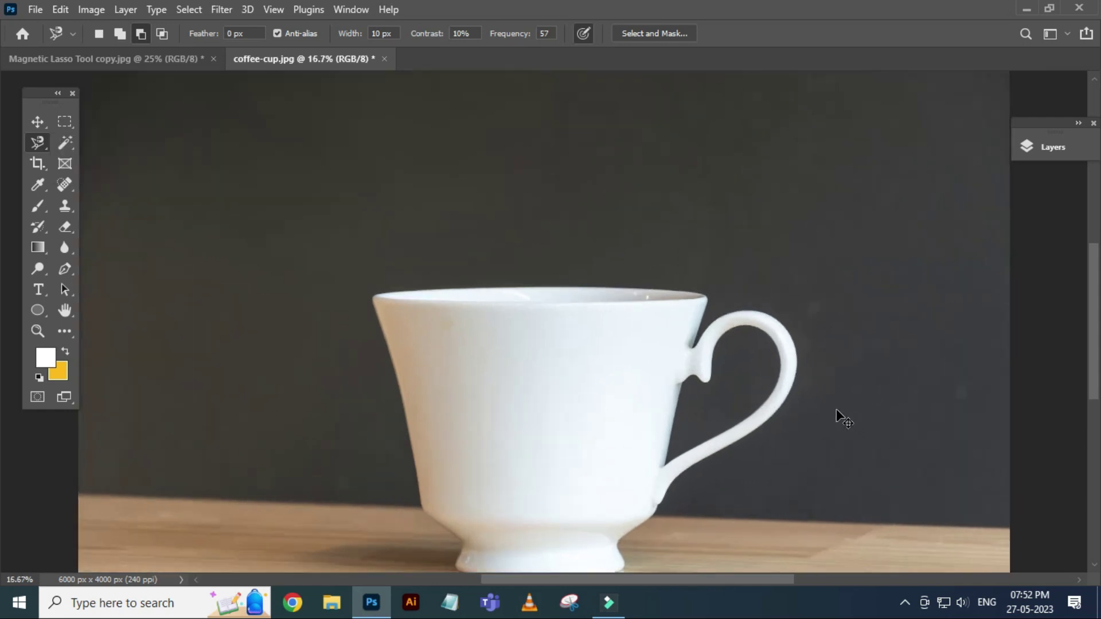
pyautogui.hotkey('ctrl', '+')
pyautogui.moveTo(598, 419); pyautogui.dragTo(564, 339)
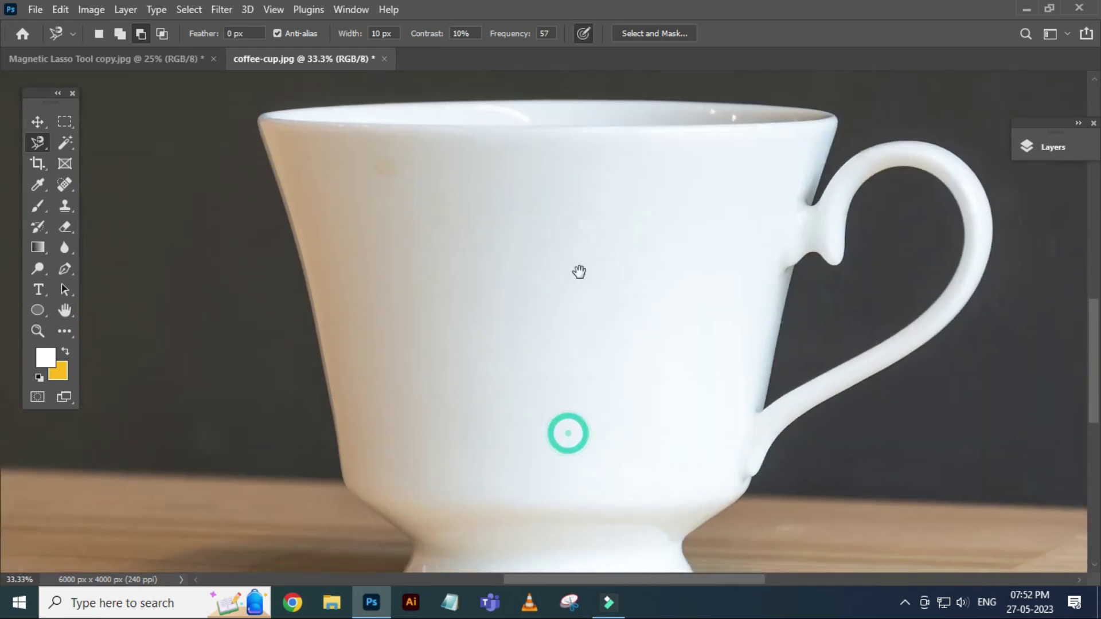
pyautogui.hotkey('ctrl', '+')
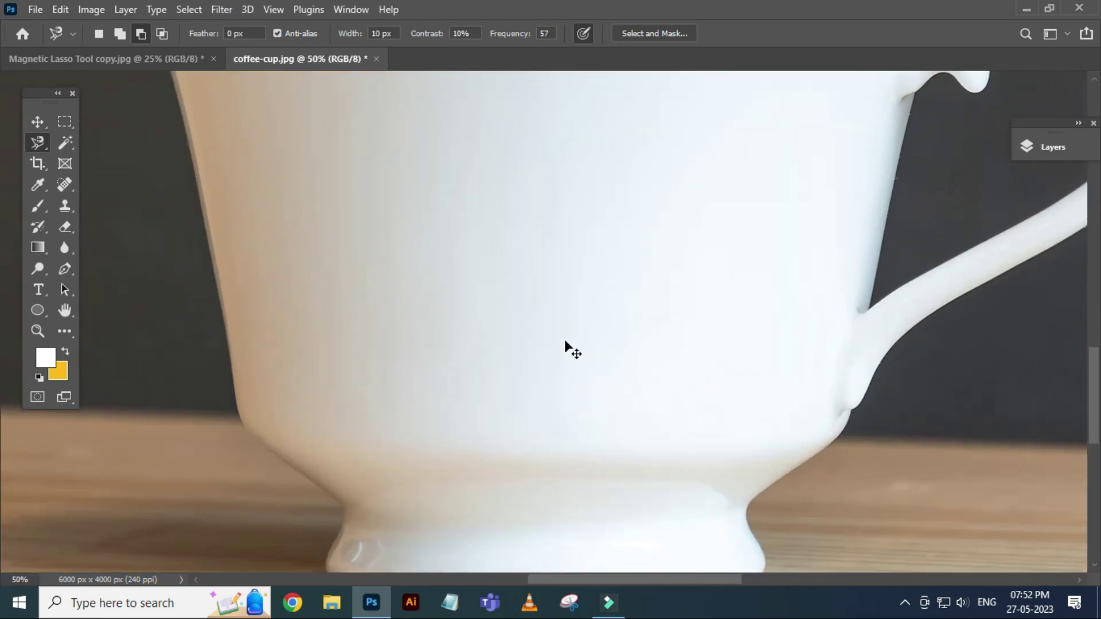
pyautogui.hotkey('ctrl', '+')
pyautogui.moveTo(410, 392); pyautogui.dragTo(432, 243)
pyautogui.moveTo(459, 396); pyautogui.dragTo(499, 347)
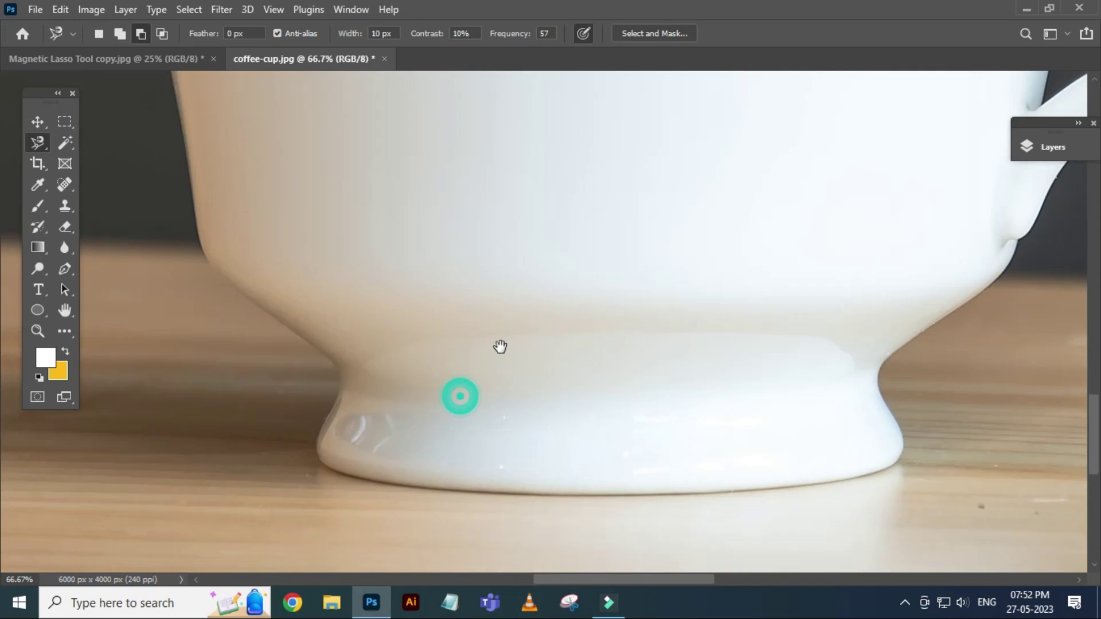
pyautogui.click(100, 36)
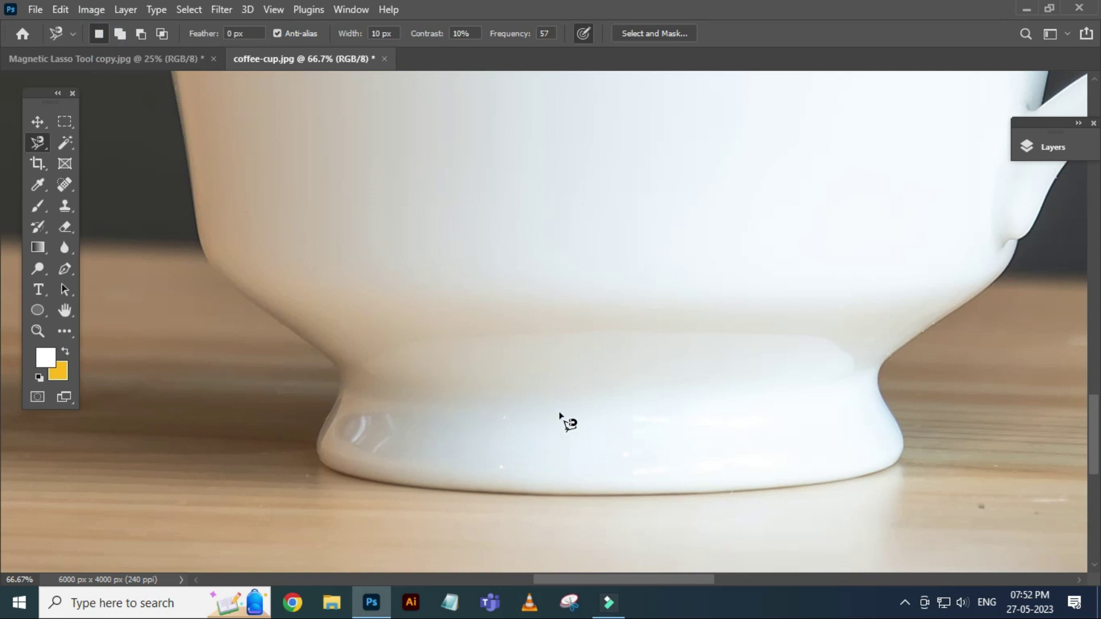
pyautogui.hotkey('ctrl', '+')
# Start the magnetic lasso at the cup's foot and trace up its left edge, deleting stray anchors.
pyautogui.moveTo(559, 412)
pyautogui.mouseDown()
pyautogui.moveTo(526, 481)
pyautogui.moveTo(619, 518)
pyautogui.moveTo(467, 494)
pyautogui.moveTo(583, 531)
pyautogui.mouseUp()
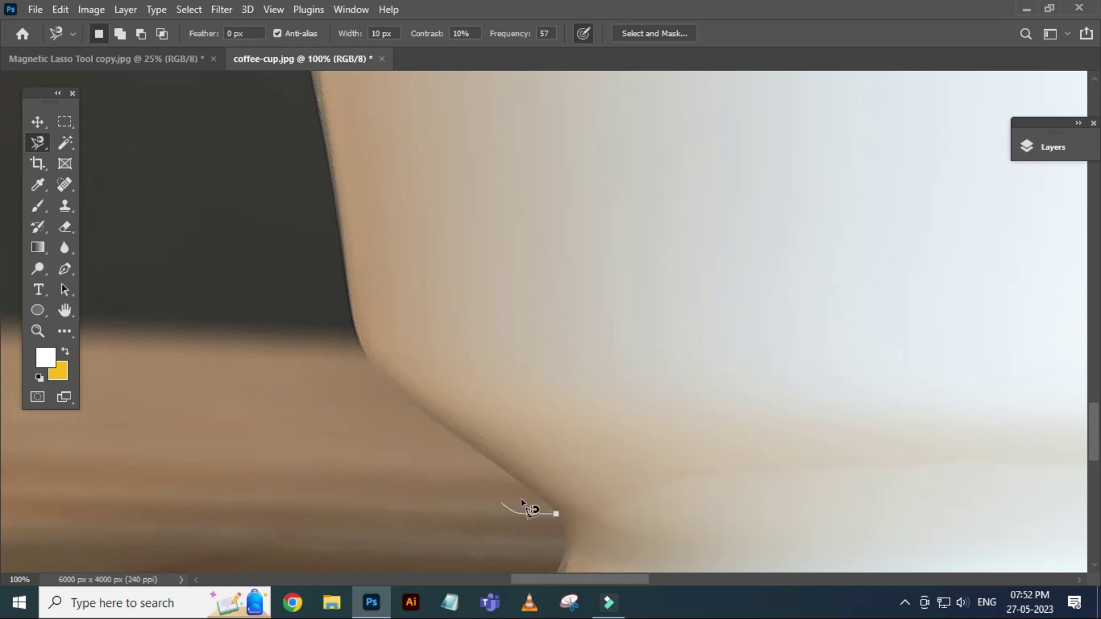
pyautogui.click(556, 512)
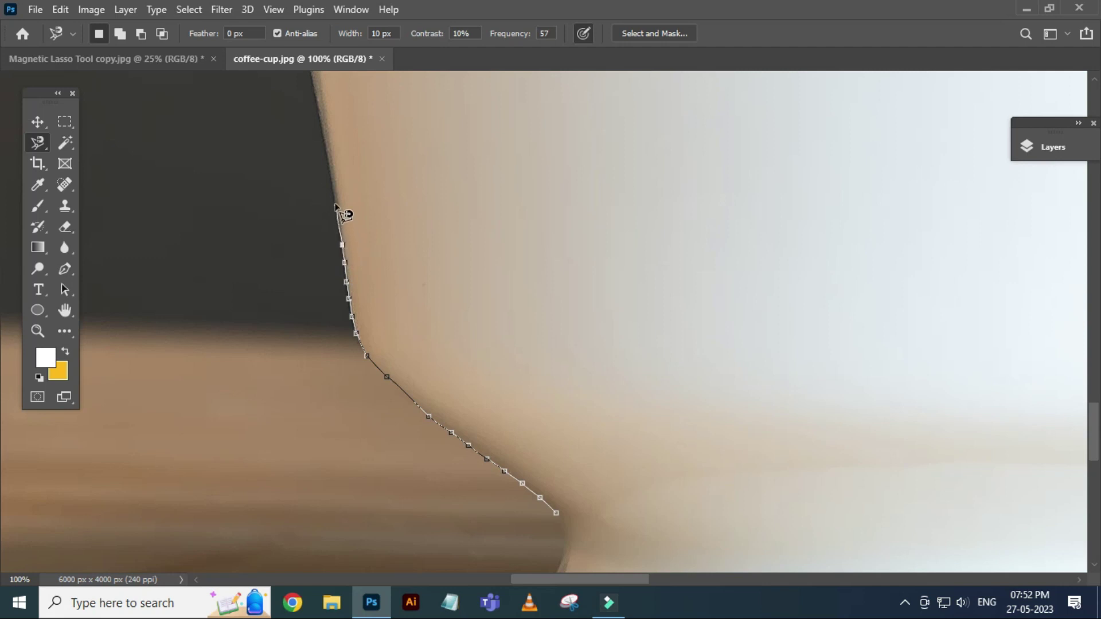
pyautogui.moveTo(336, 177); pyautogui.dragTo(335, 376)
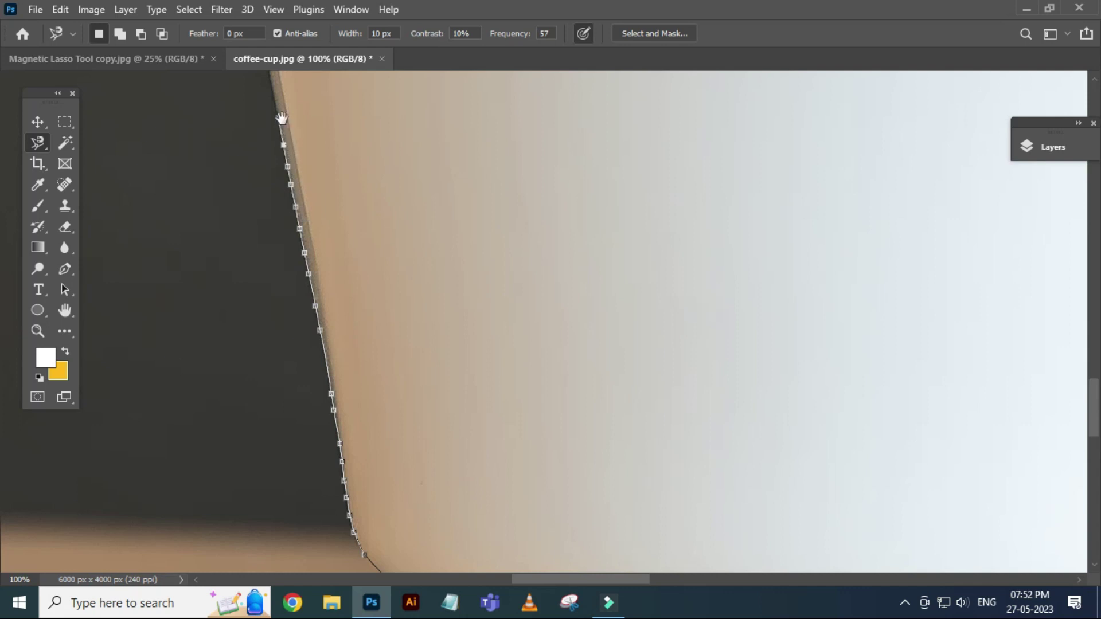
pyautogui.moveTo(282, 118); pyautogui.dragTo(273, 86)
pyautogui.press('BackSpace')
pyautogui.press('BackSpace')
pyautogui.press('BackSpace')
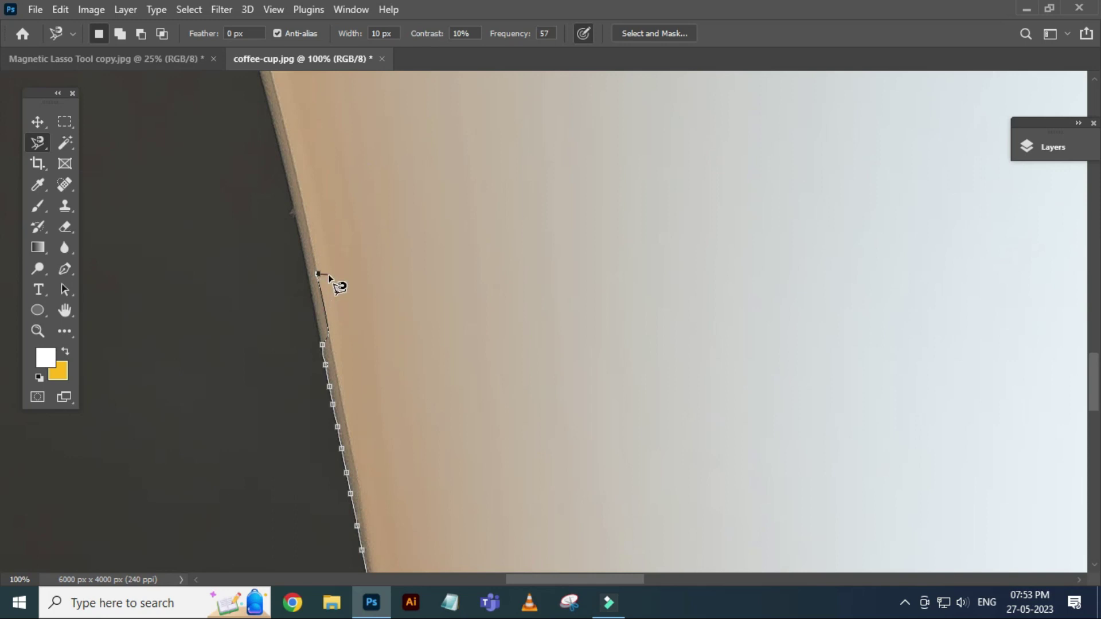
pyautogui.press('BackSpace')
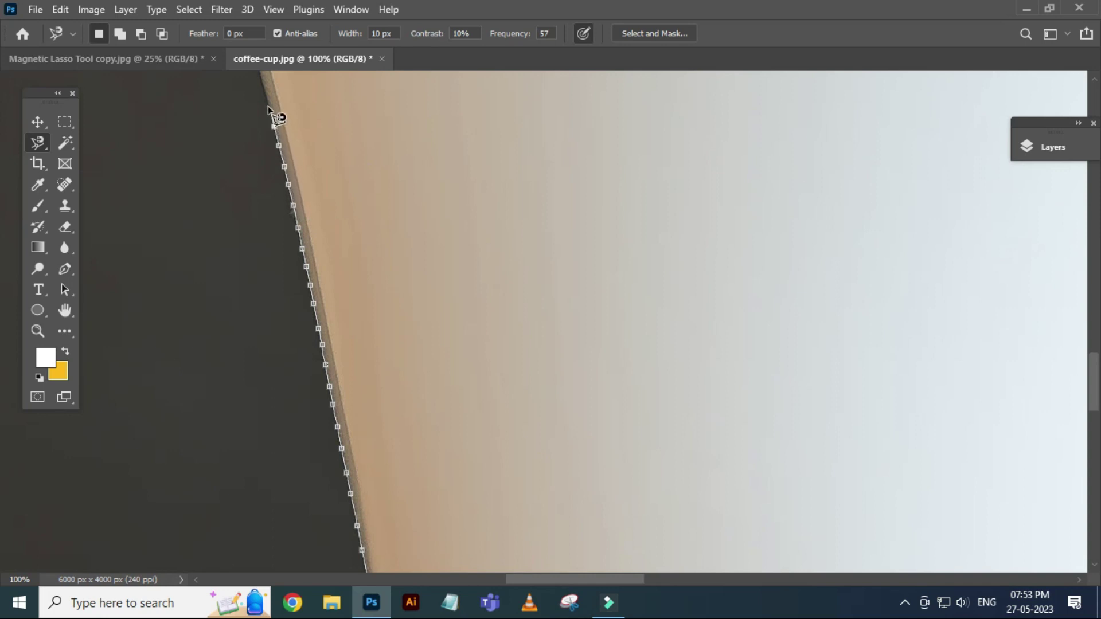
pyautogui.scroll(3, 269, 367)
pyautogui.press('BackSpace')
pyautogui.press('BackSpace')
pyautogui.press('BackSpace')
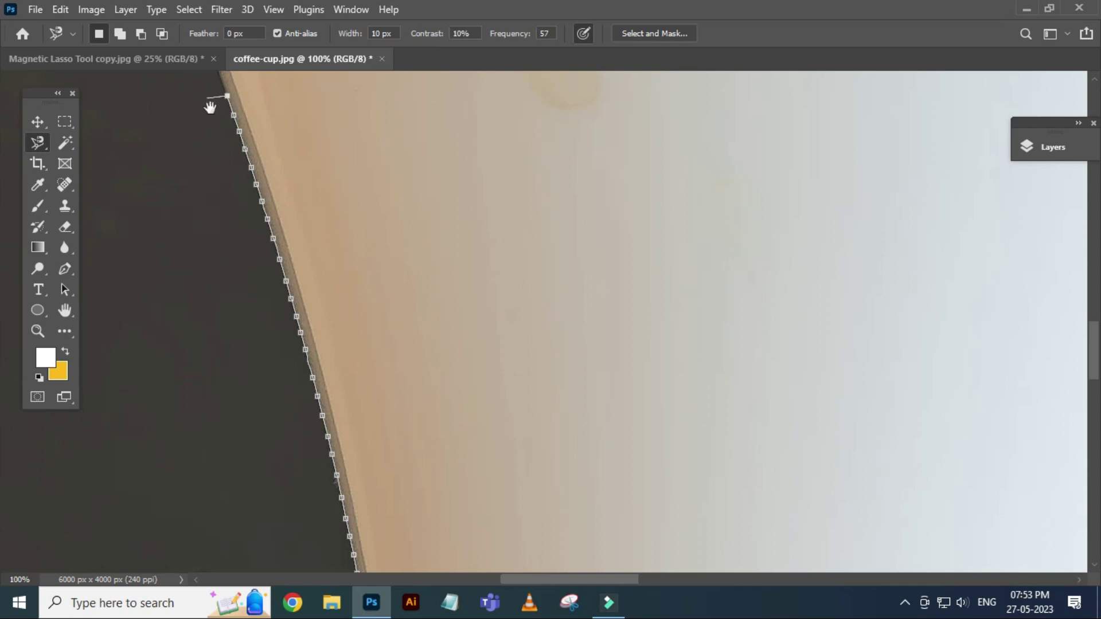
pyautogui.scroll(5, 241, 230)
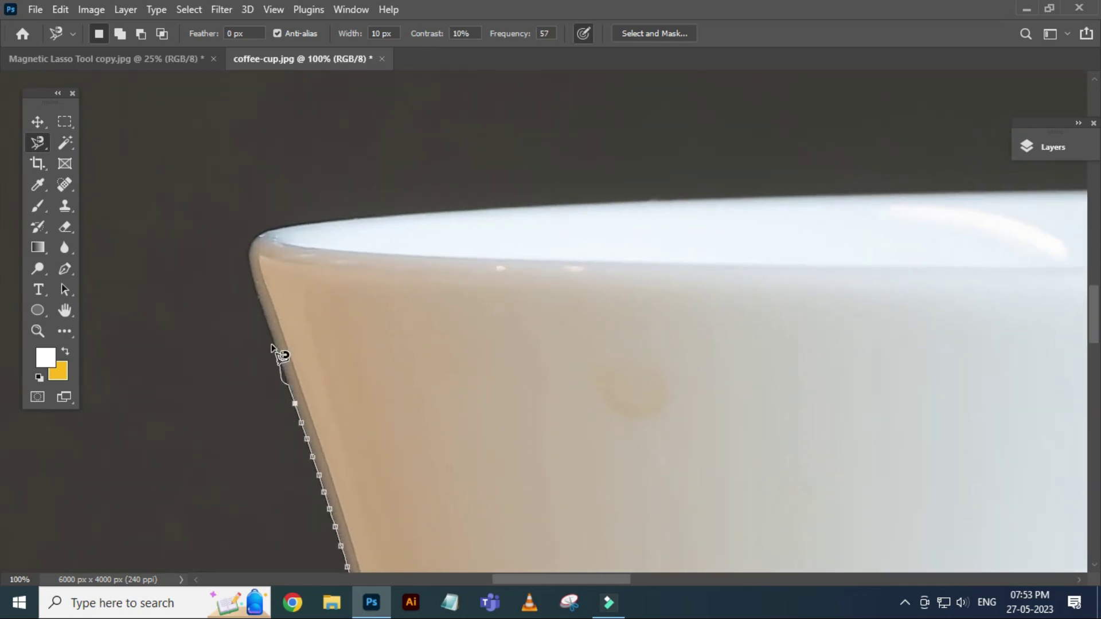
# Carry the lasso outline across the cup's top rim to its right-hand corner, removing a bad anchor.
pyautogui.press('BackSpace')
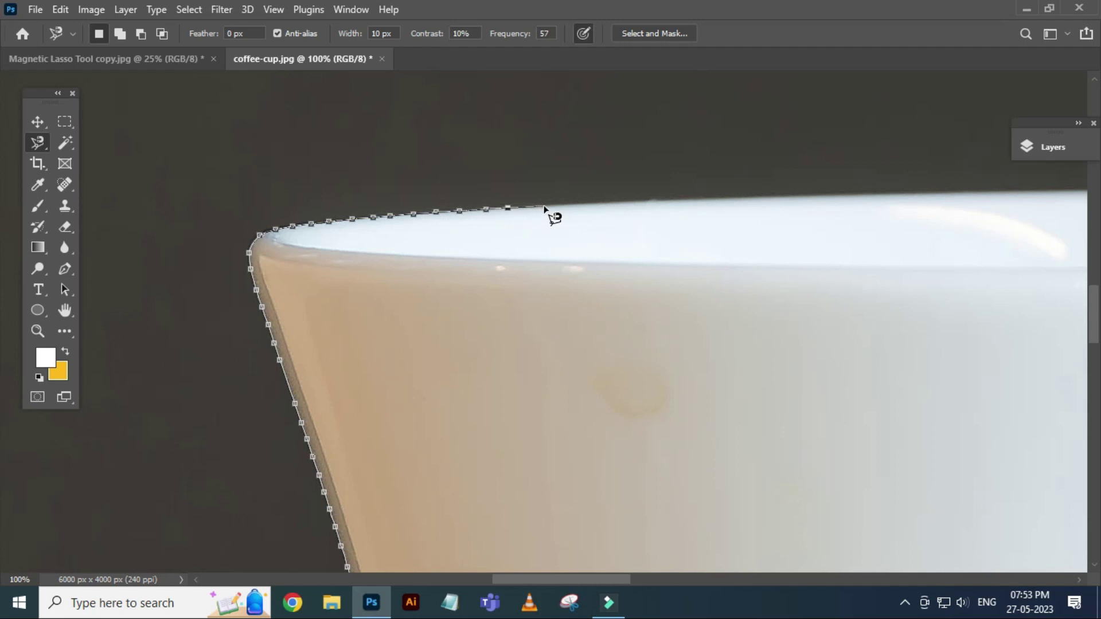
pyautogui.moveTo(548, 206); pyautogui.dragTo(309, 260)
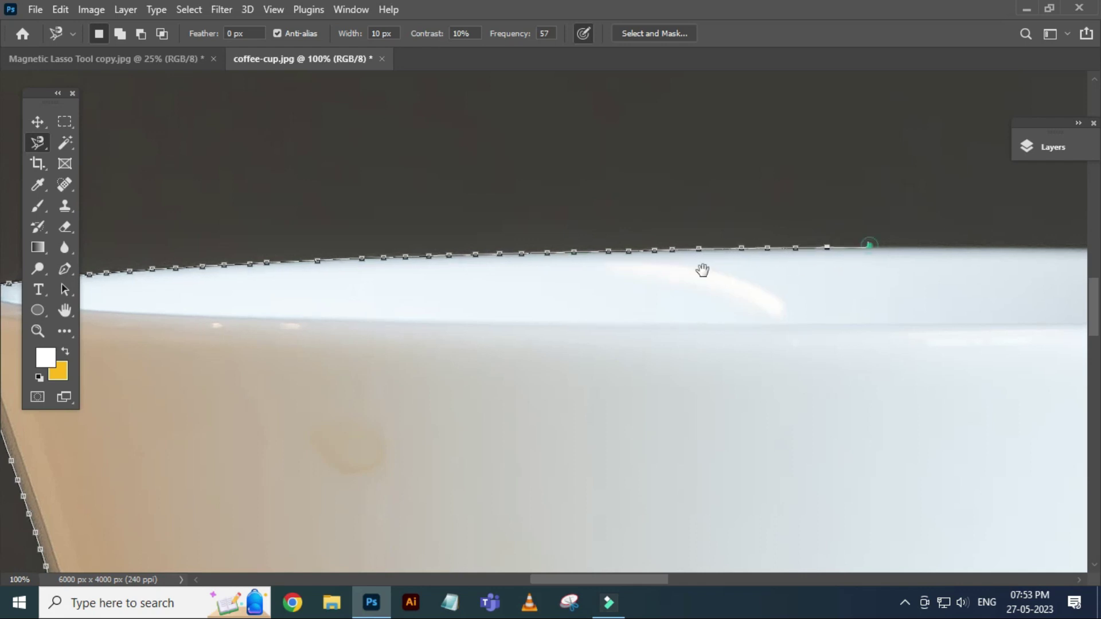
pyautogui.moveTo(869, 244); pyautogui.dragTo(573, 279)
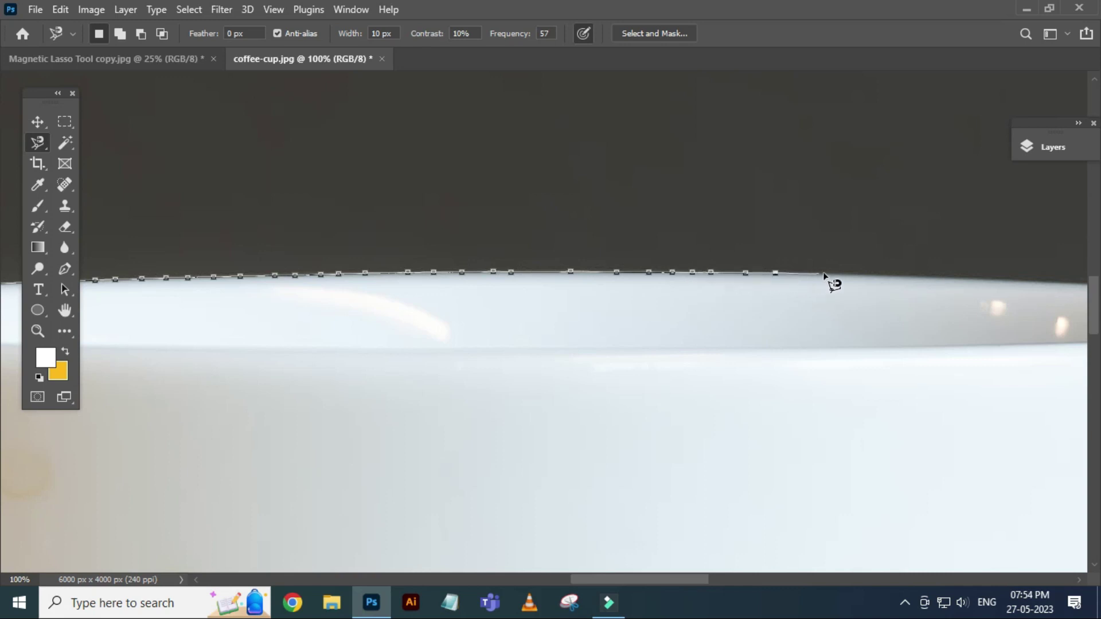
pyautogui.moveTo(862, 273); pyautogui.dragTo(544, 296)
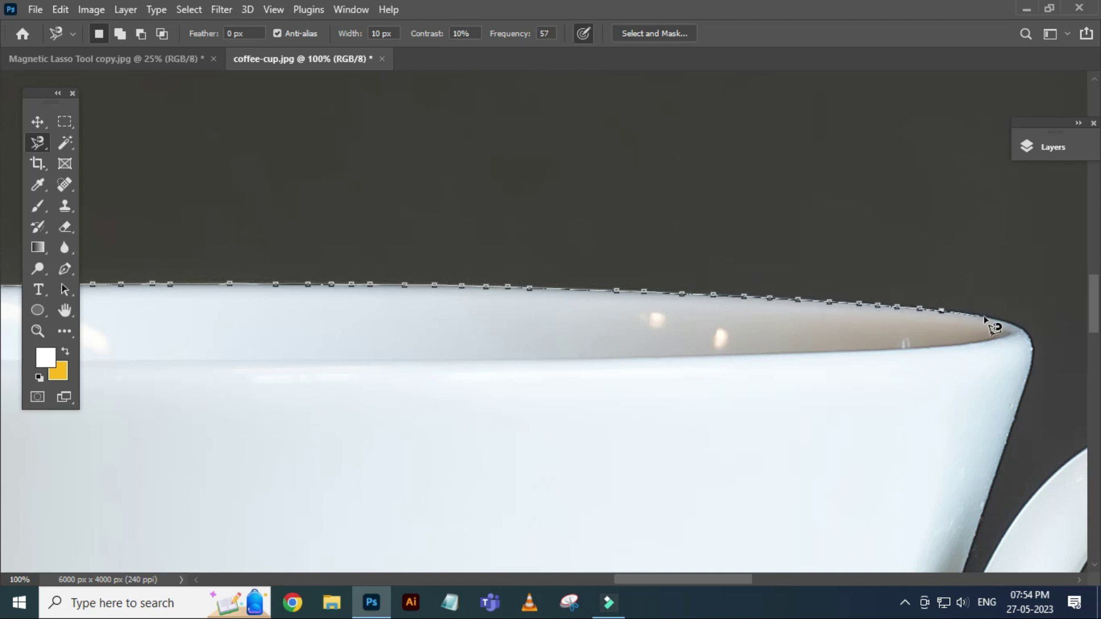
pyautogui.hotkey('ctrl', '-')
# Trace down the cup's right side and over the top curve of the handle.
pyautogui.hotkey('ctrl', '+')
pyautogui.hotkey('ctrl', '+')
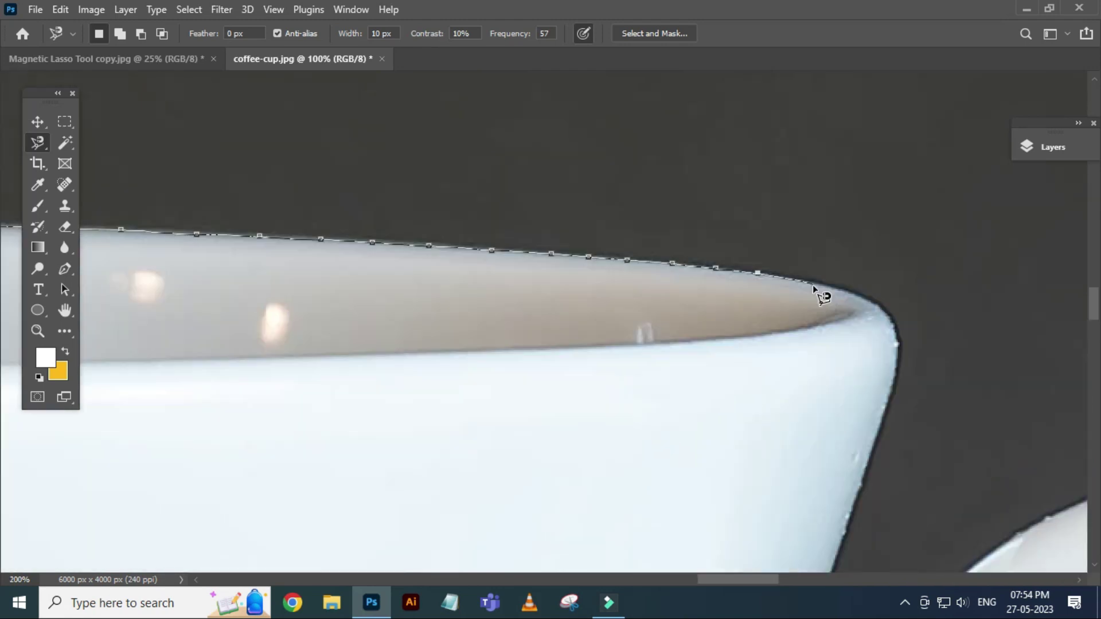
pyautogui.moveTo(805, 279); pyautogui.dragTo(737, 251)
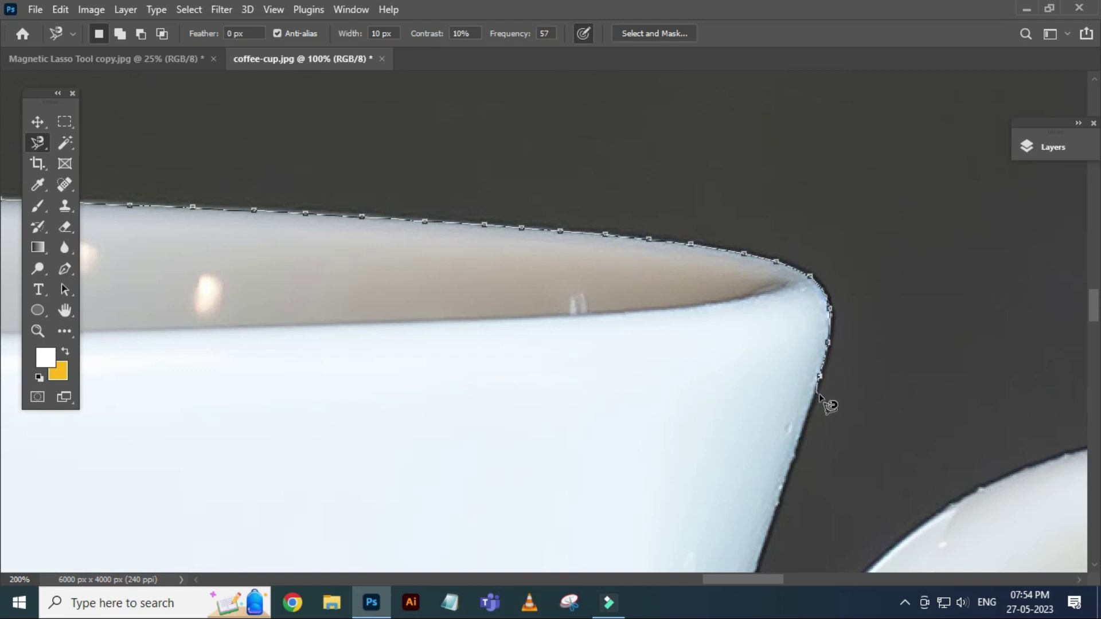
pyautogui.moveTo(782, 508); pyautogui.dragTo(747, 343)
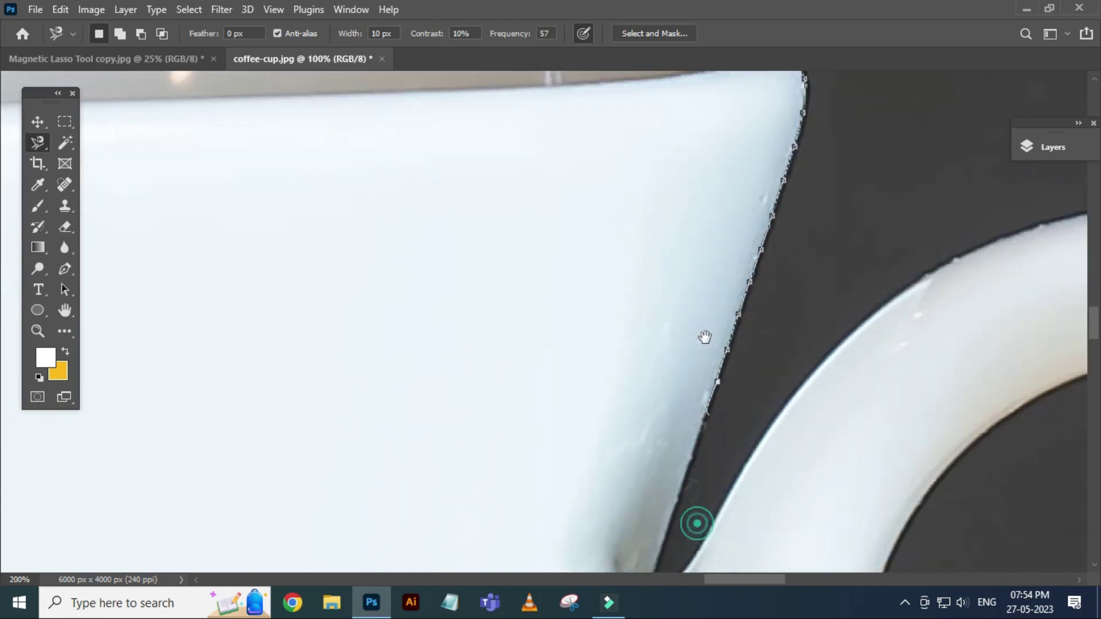
pyautogui.moveTo(714, 504); pyautogui.dragTo(697, 344)
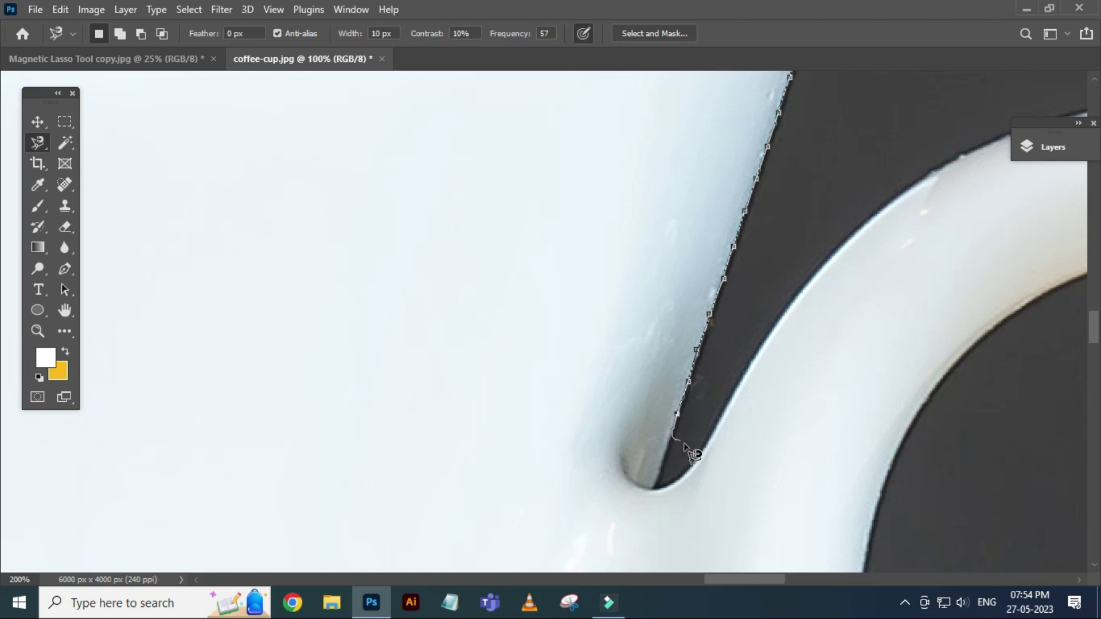
pyautogui.click(652, 488)
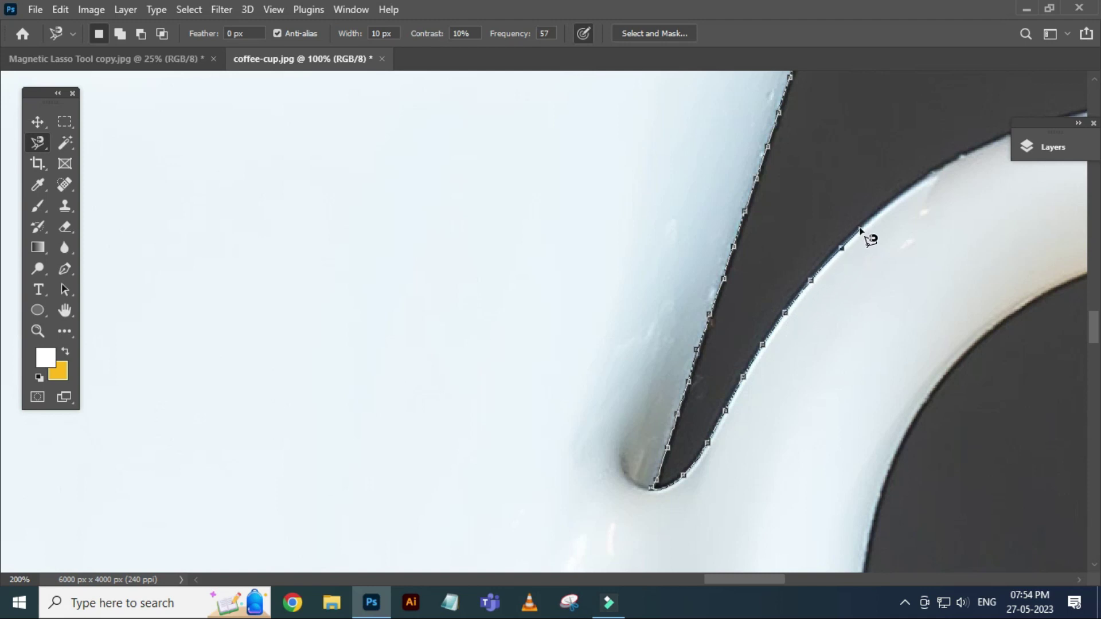
pyautogui.moveTo(860, 230); pyautogui.dragTo(733, 269)
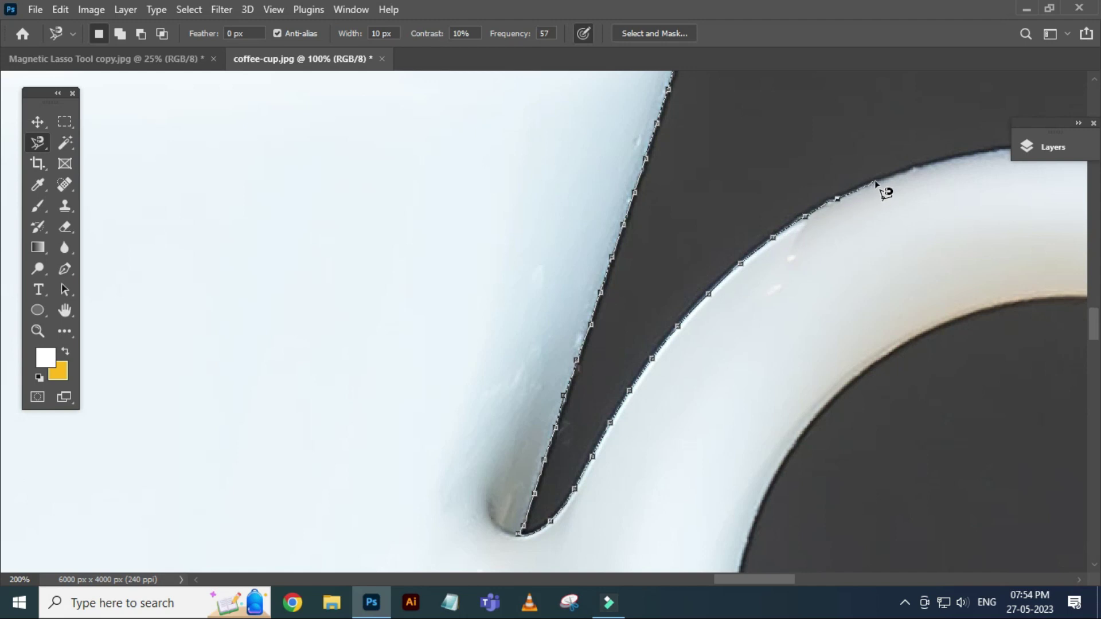
pyautogui.moveTo(956, 159); pyautogui.dragTo(702, 229)
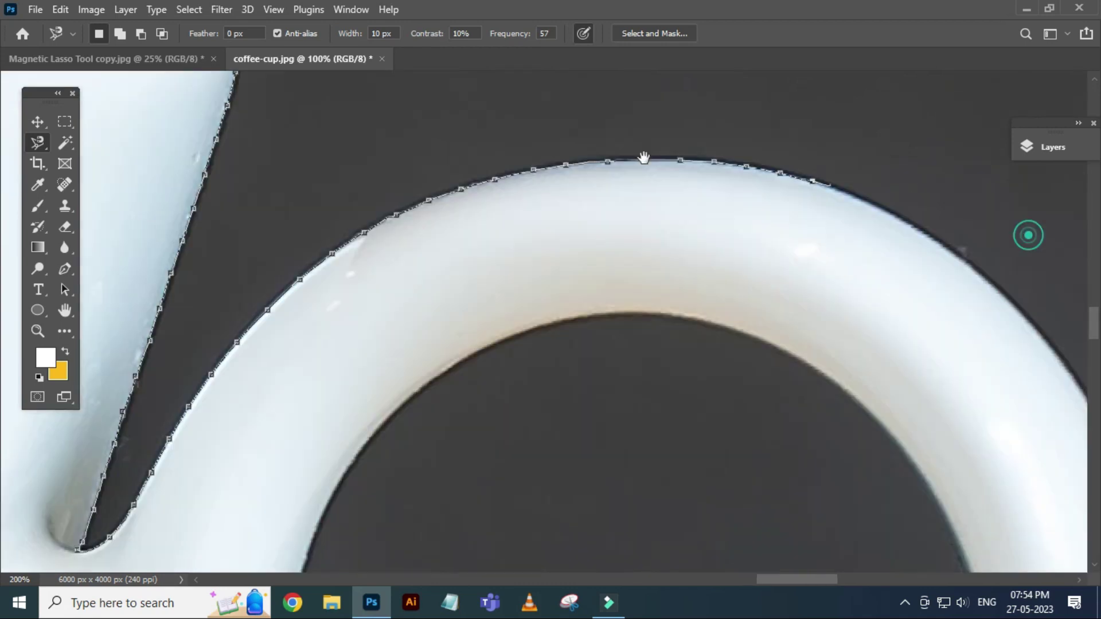
# Follow the handle's outer curve downward with the lasso, panning along it.
pyautogui.moveTo(1031, 233); pyautogui.dragTo(676, 166)
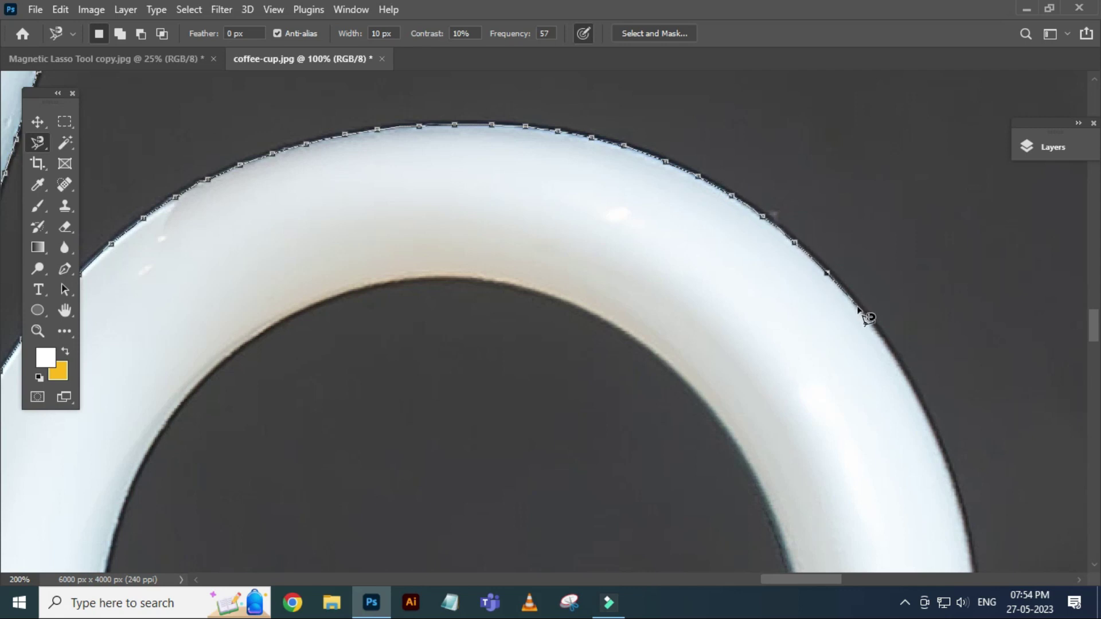
pyautogui.moveTo(906, 366); pyautogui.dragTo(825, 292)
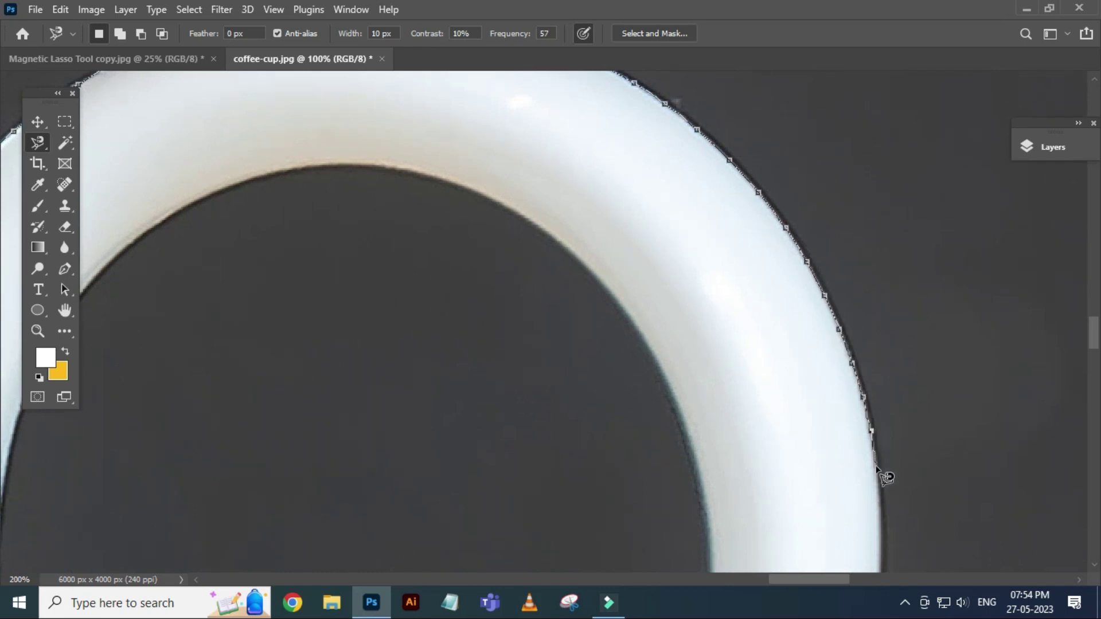
pyautogui.scroll(-3, 876, 481)
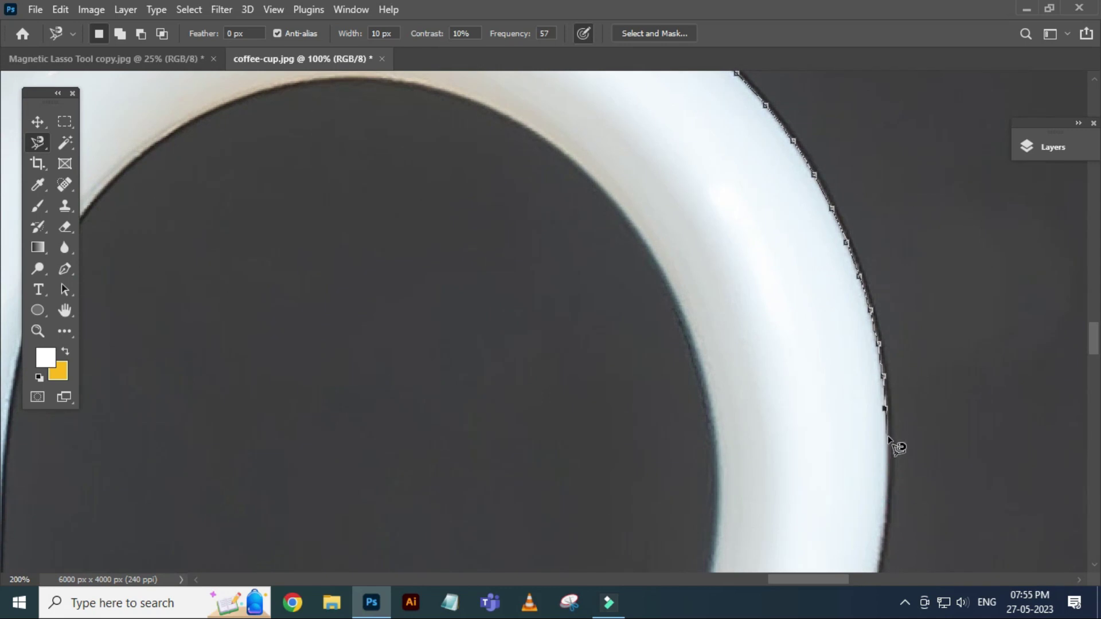
pyautogui.scroll(-5, 889, 509)
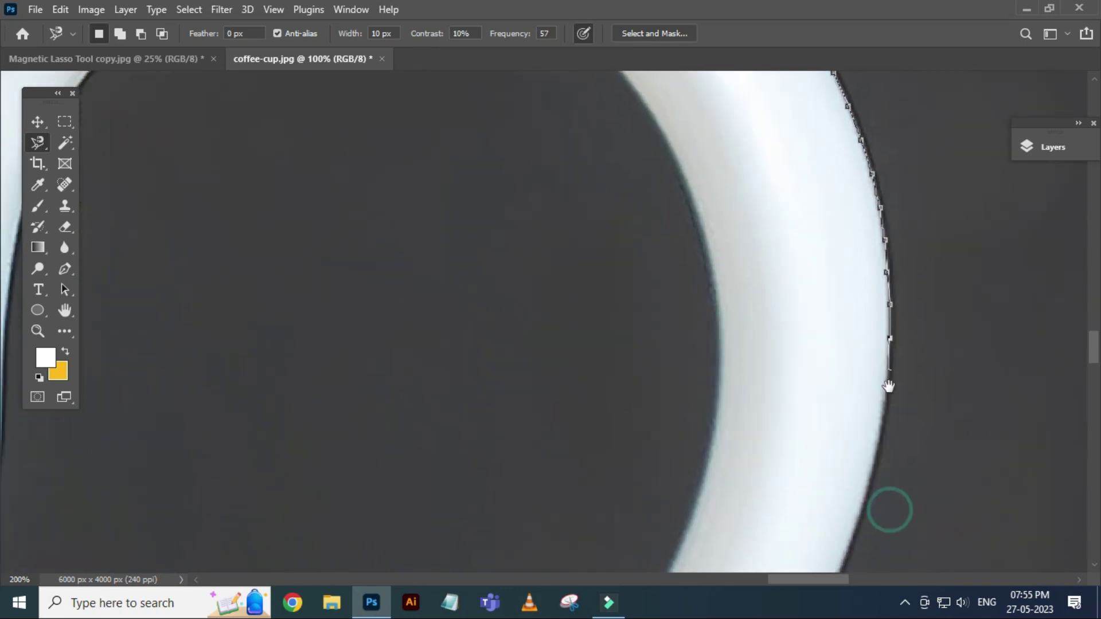
pyautogui.scroll(-10, 866, 505)
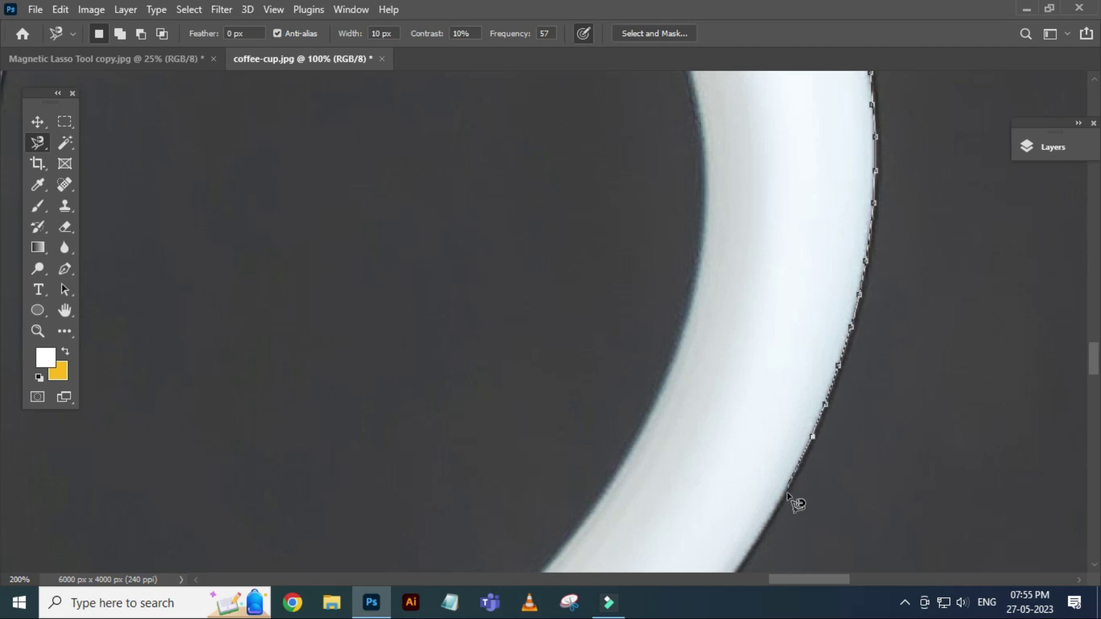
pyautogui.scroll(-5, 767, 516)
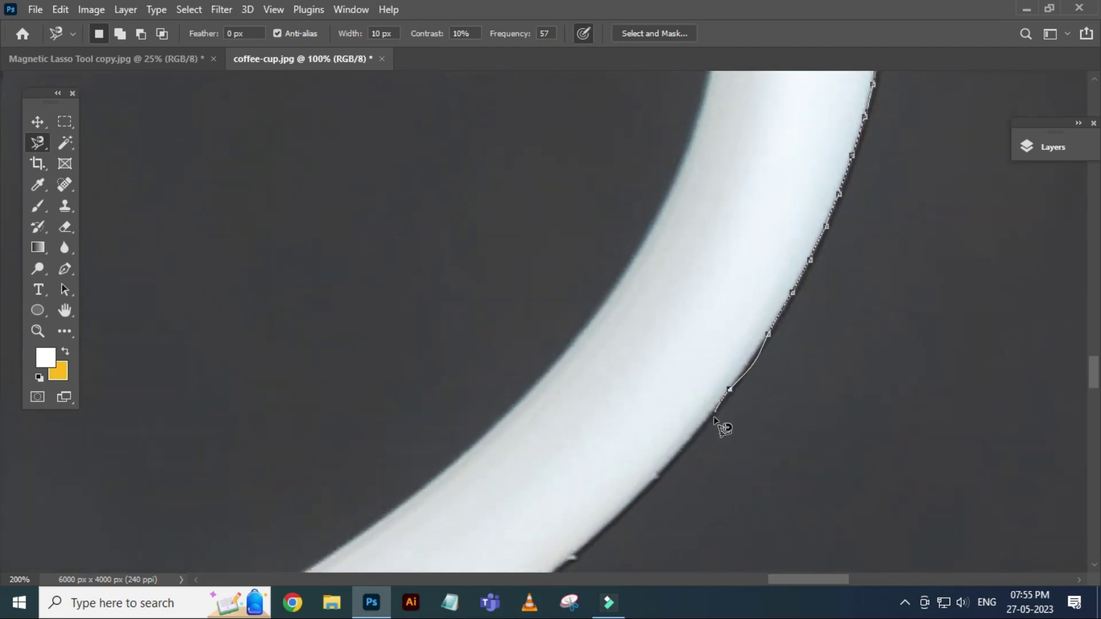
pyautogui.scroll(-3, 667, 457)
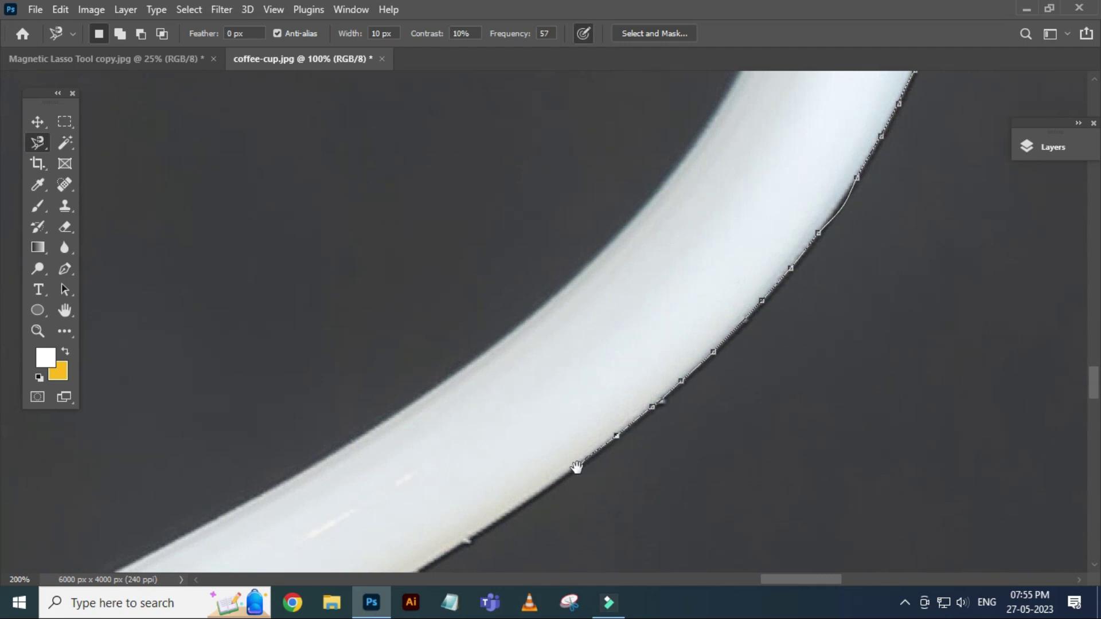
pyautogui.scroll(-2, 576, 466)
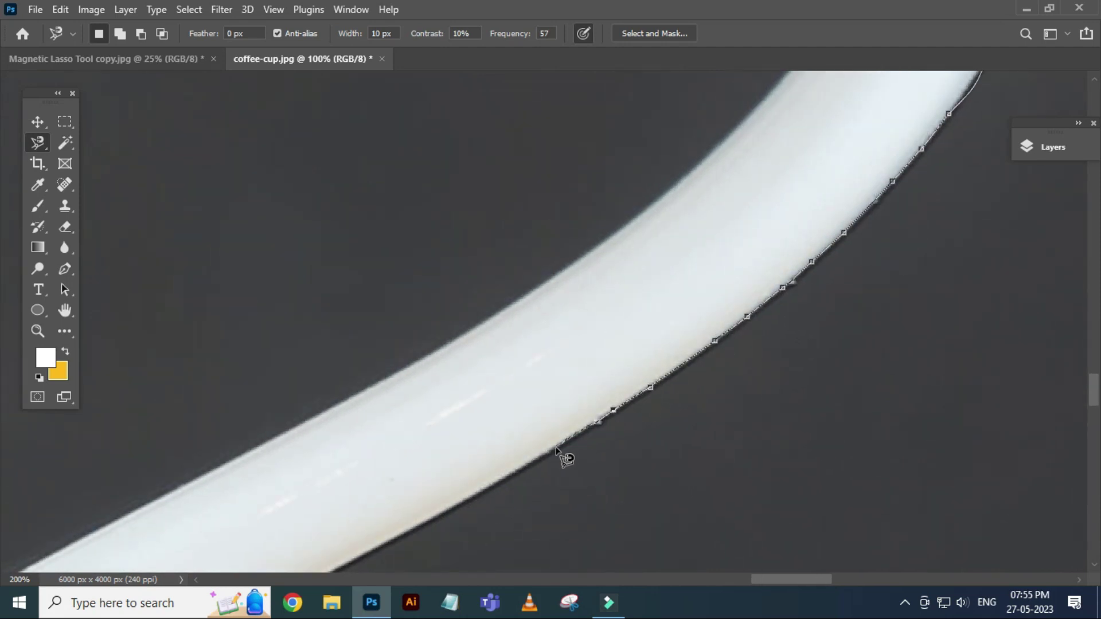
pyautogui.hscroll(-3, 691, 399)
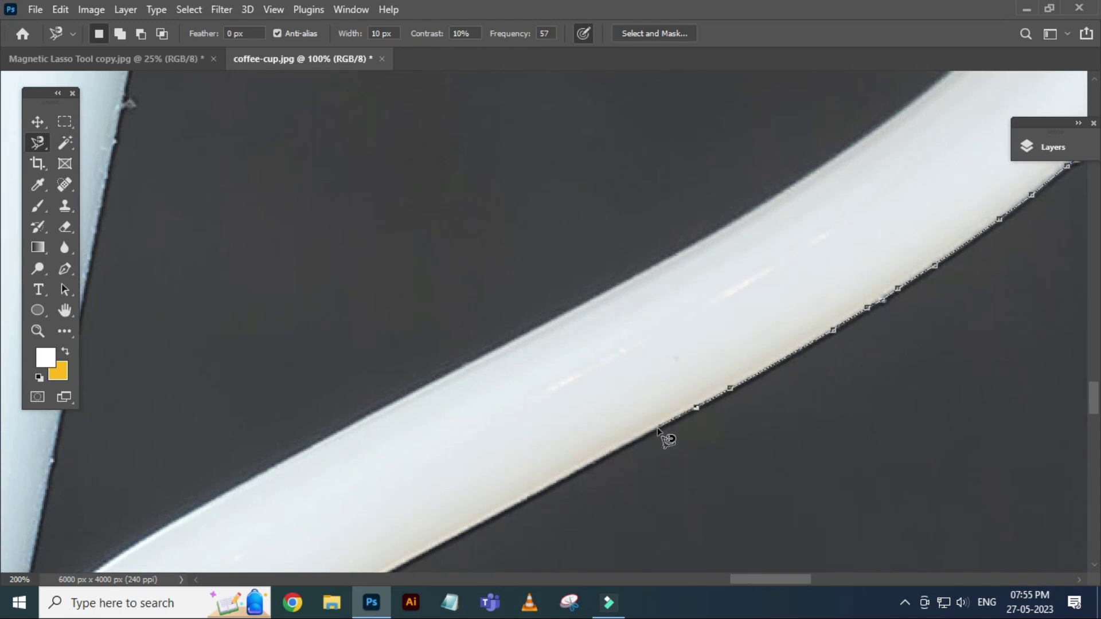
pyautogui.hscroll(-3, 614, 447)
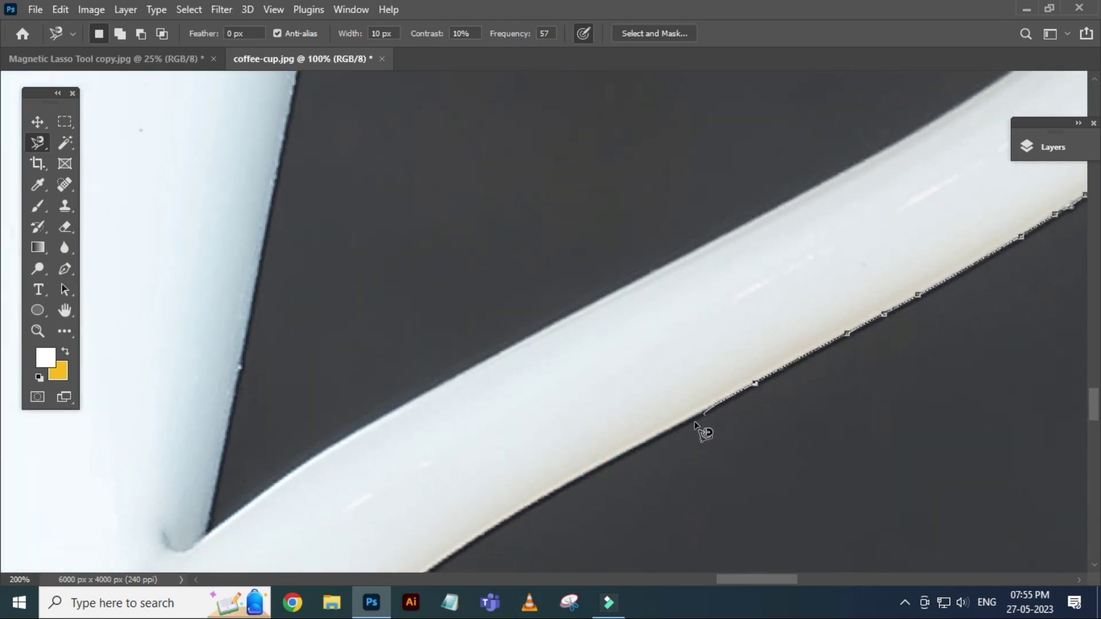
pyautogui.scroll(-3, 619, 463)
pyautogui.hscroll(-3, 619, 462)
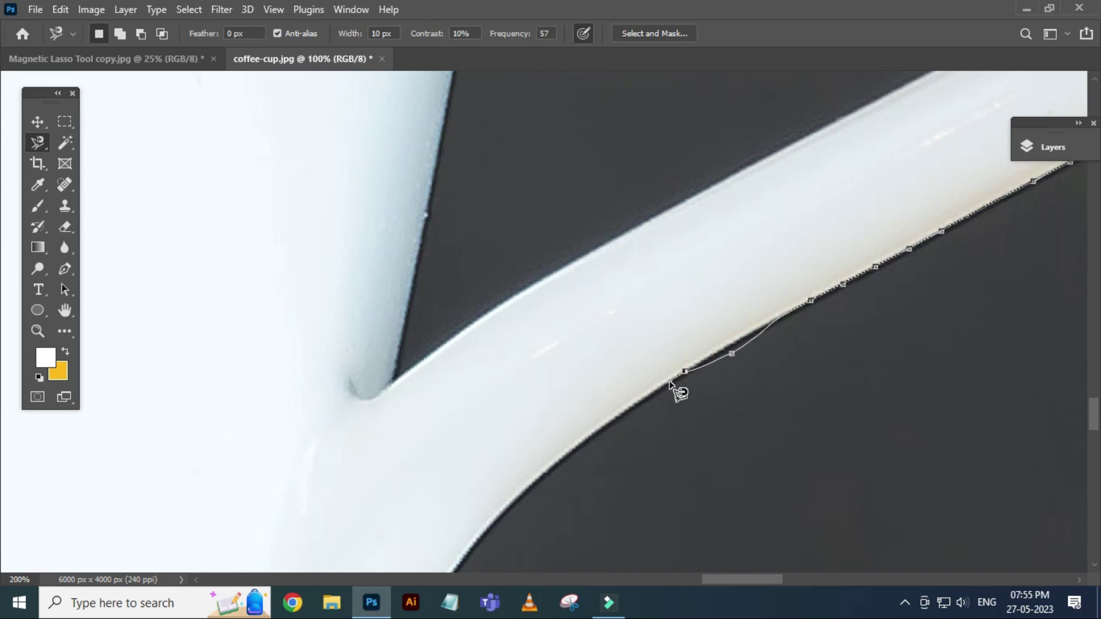
# Remove two misplaced anchors and trace the handle's lower edge to where it rejoins the cup.
pyautogui.press('Delete')
pyautogui.press('Delete')
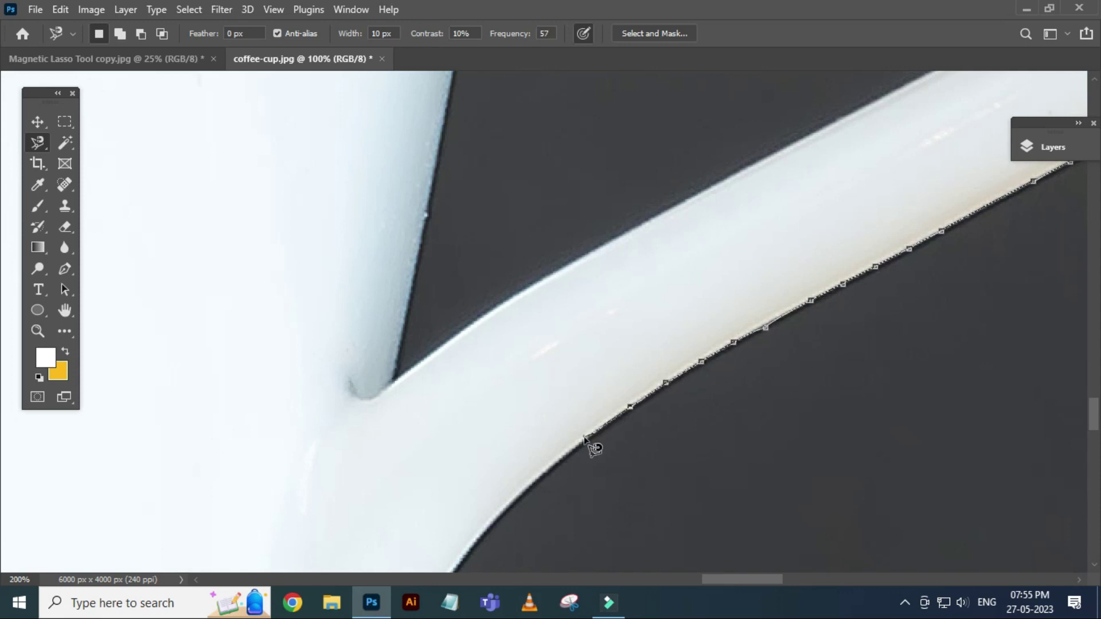
pyautogui.moveTo(569, 473); pyautogui.dragTo(658, 355)
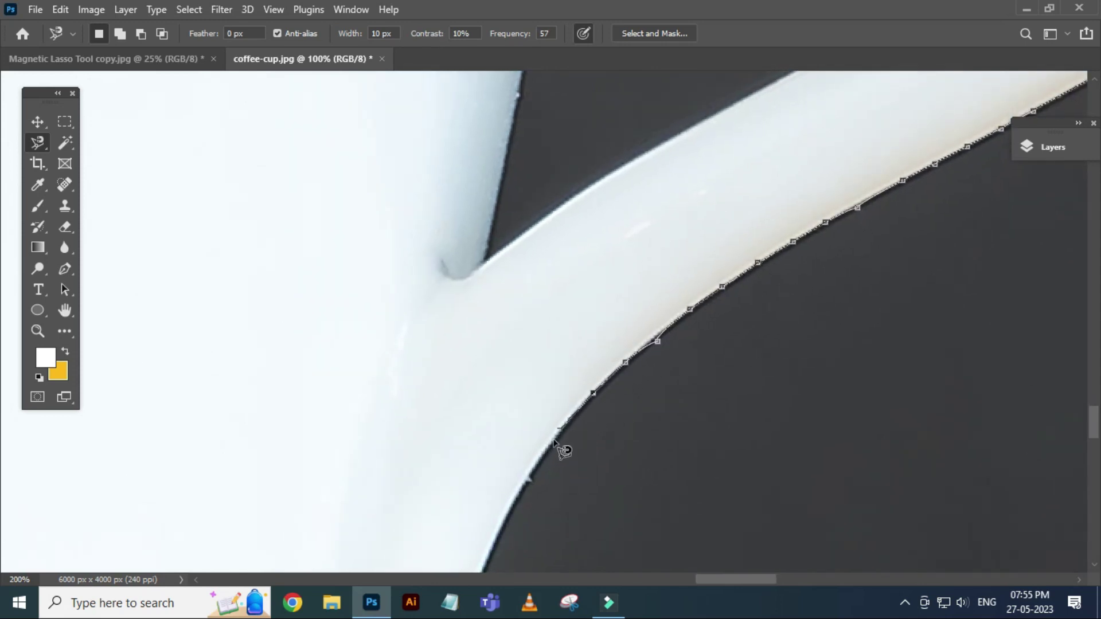
pyautogui.moveTo(521, 493); pyautogui.dragTo(521, 504)
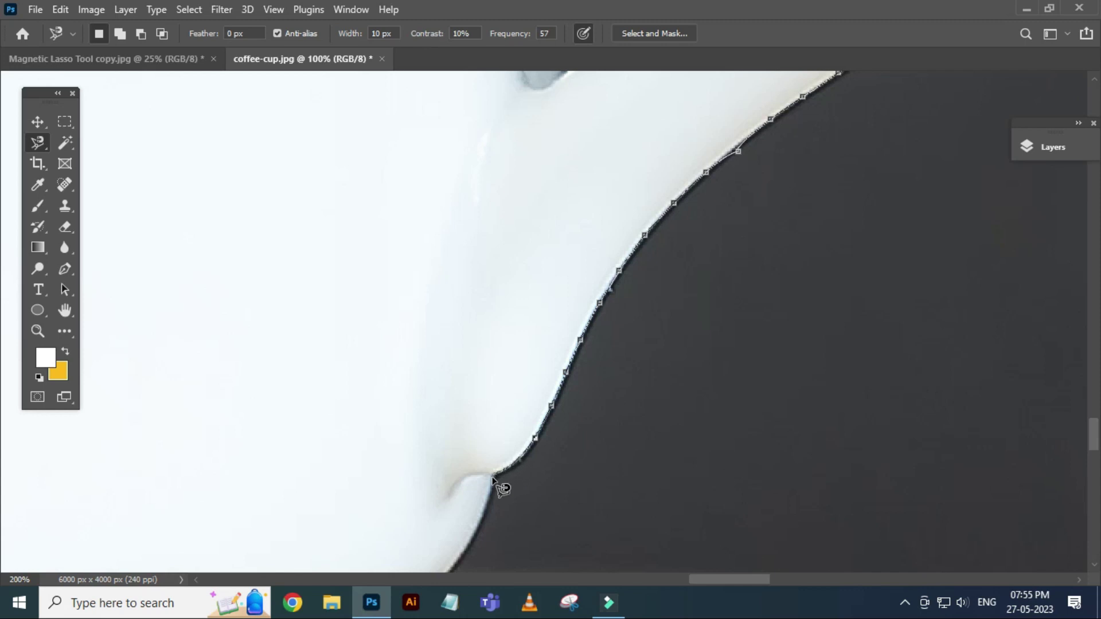
# Trace from below the handle down the cup's side and left along its base, removing stray anchors.
pyautogui.moveTo(497, 486); pyautogui.dragTo(491, 479)
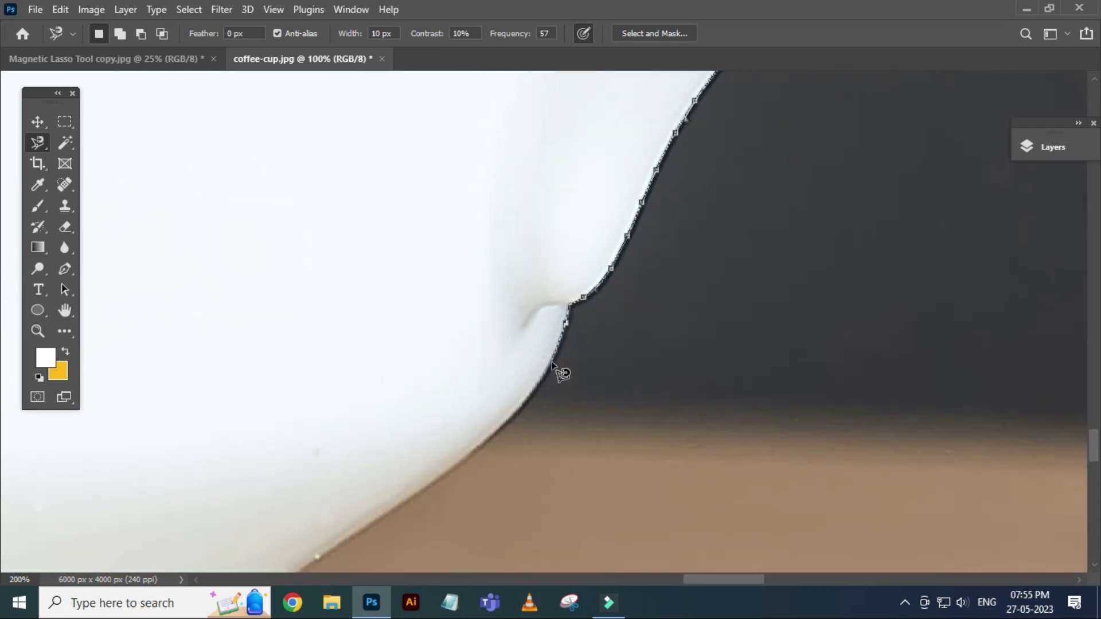
pyautogui.moveTo(521, 406); pyautogui.dragTo(620, 309)
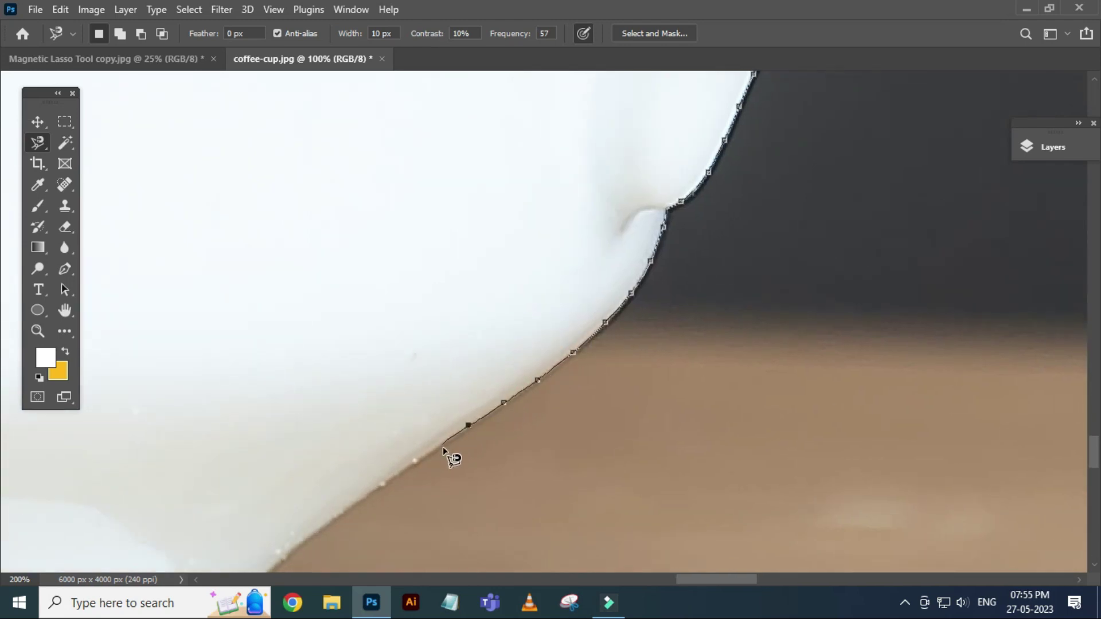
pyautogui.moveTo(443, 446); pyautogui.dragTo(621, 344)
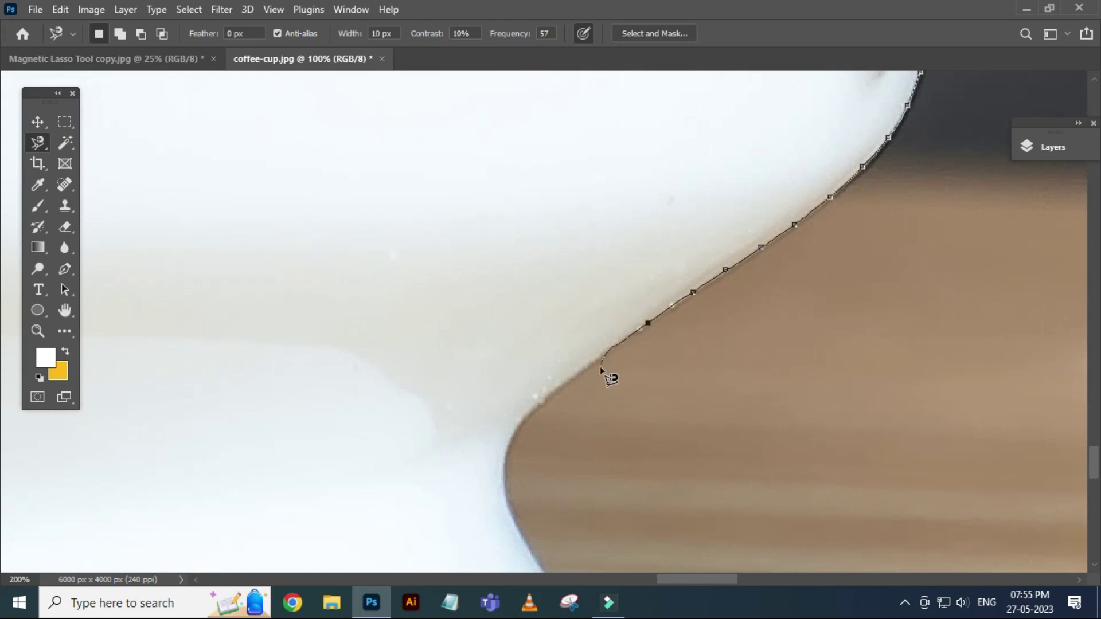
pyautogui.moveTo(532, 414); pyautogui.dragTo(526, 328)
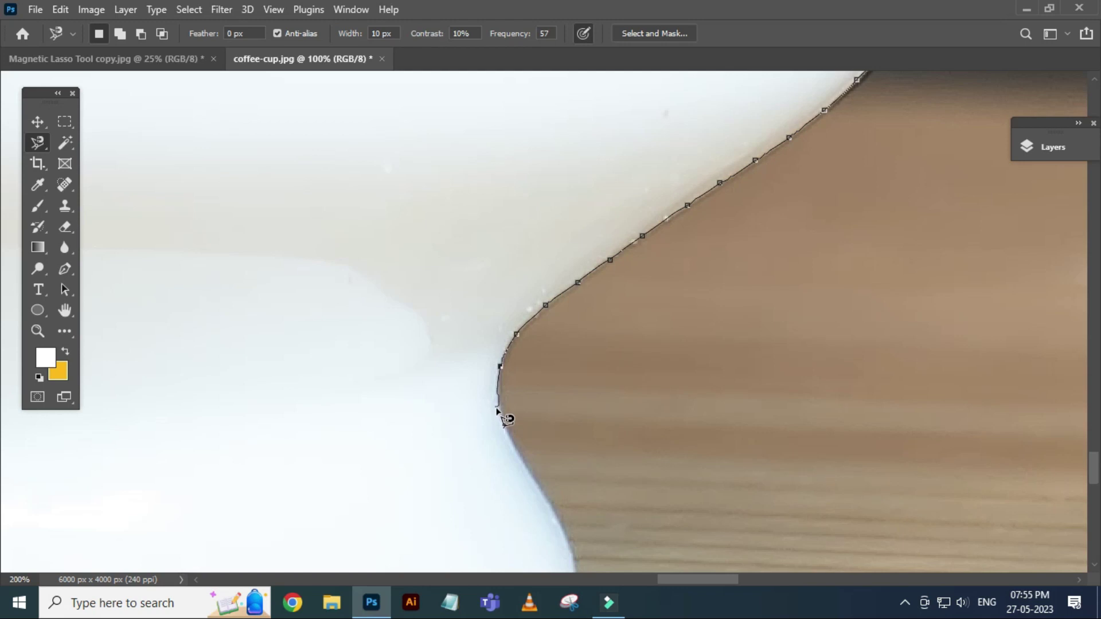
pyautogui.moveTo(531, 460); pyautogui.dragTo(518, 323)
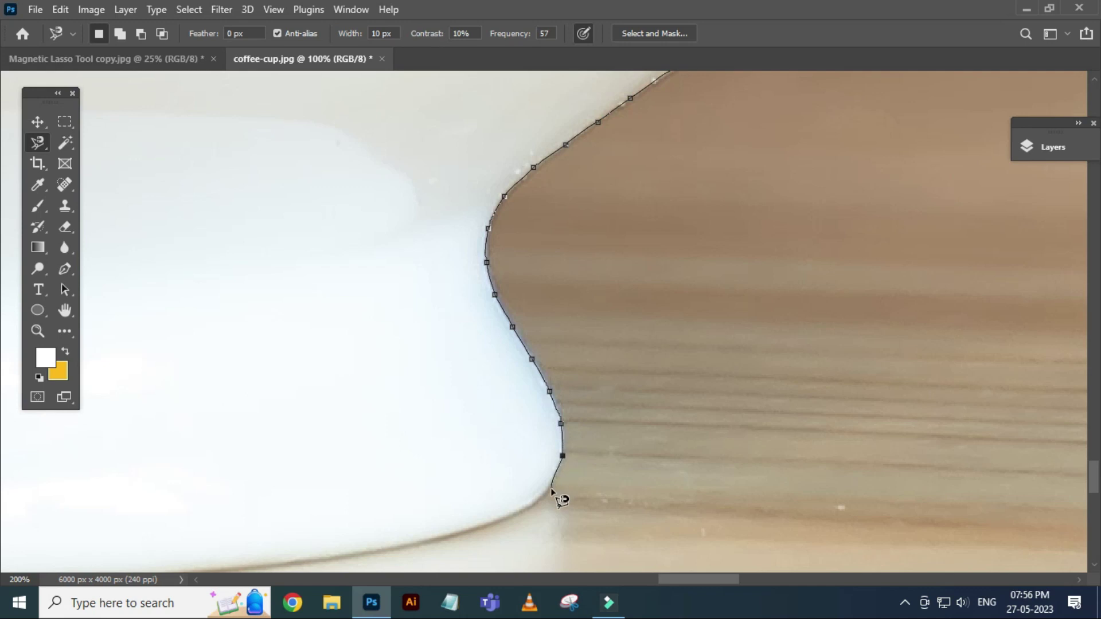
pyautogui.moveTo(548, 478); pyautogui.dragTo(637, 380)
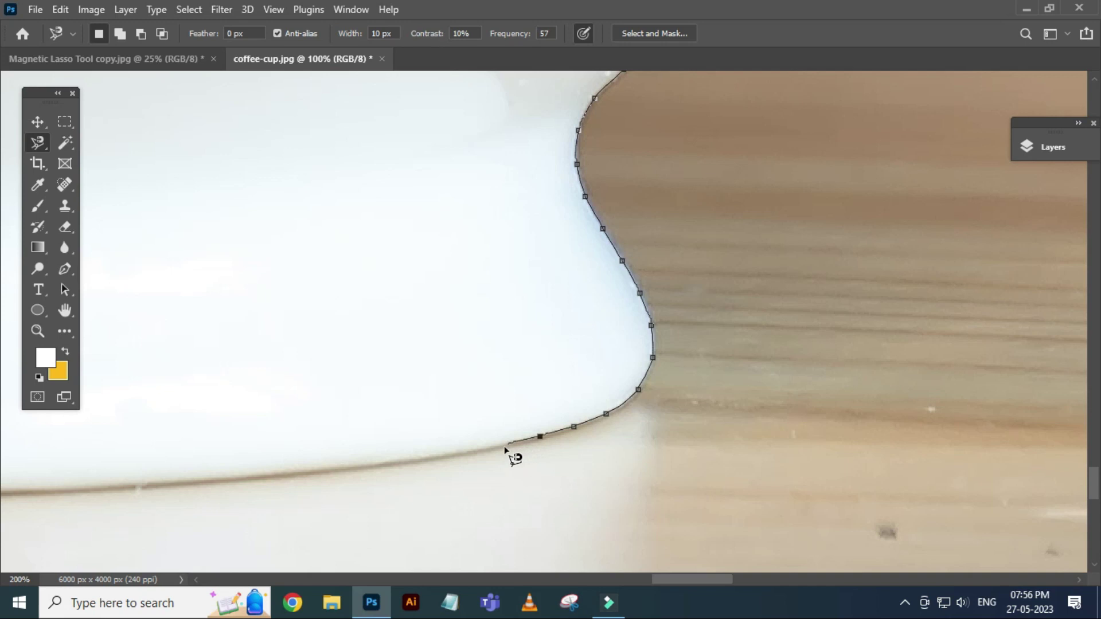
pyautogui.moveTo(413, 469); pyautogui.dragTo(593, 391)
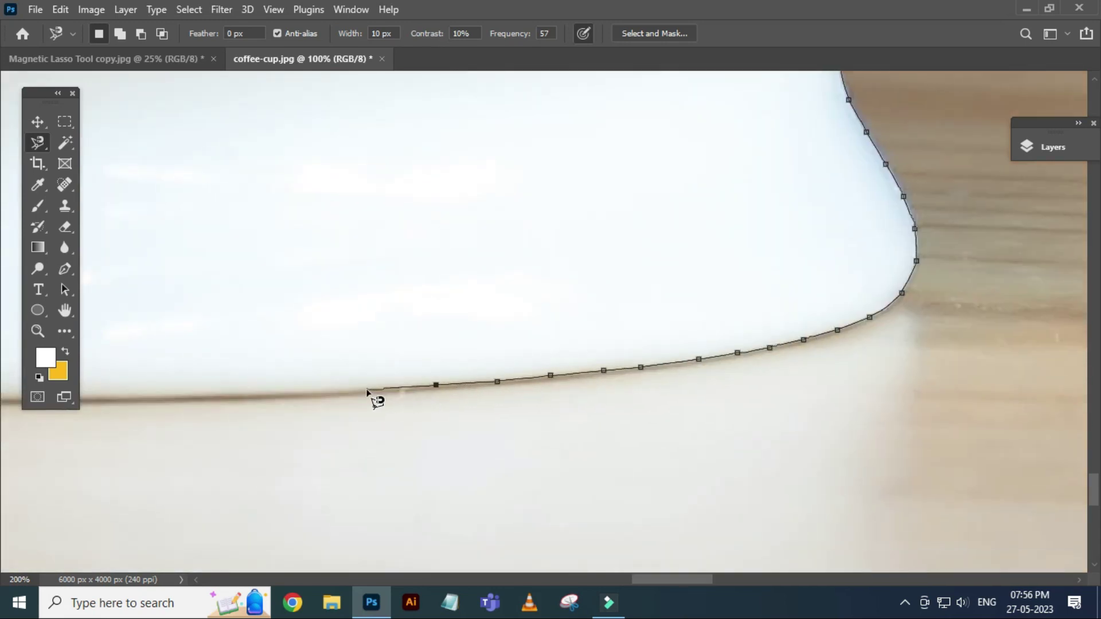
pyautogui.moveTo(367, 392); pyautogui.dragTo(497, 374)
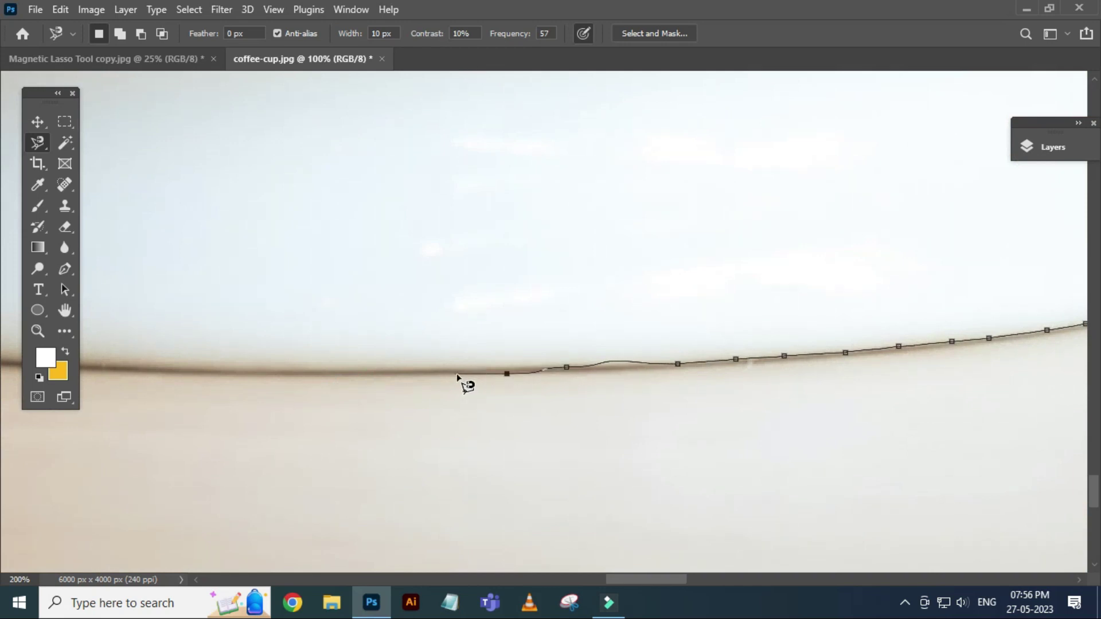
pyautogui.press('BackSpace')
pyautogui.press('BackSpace')
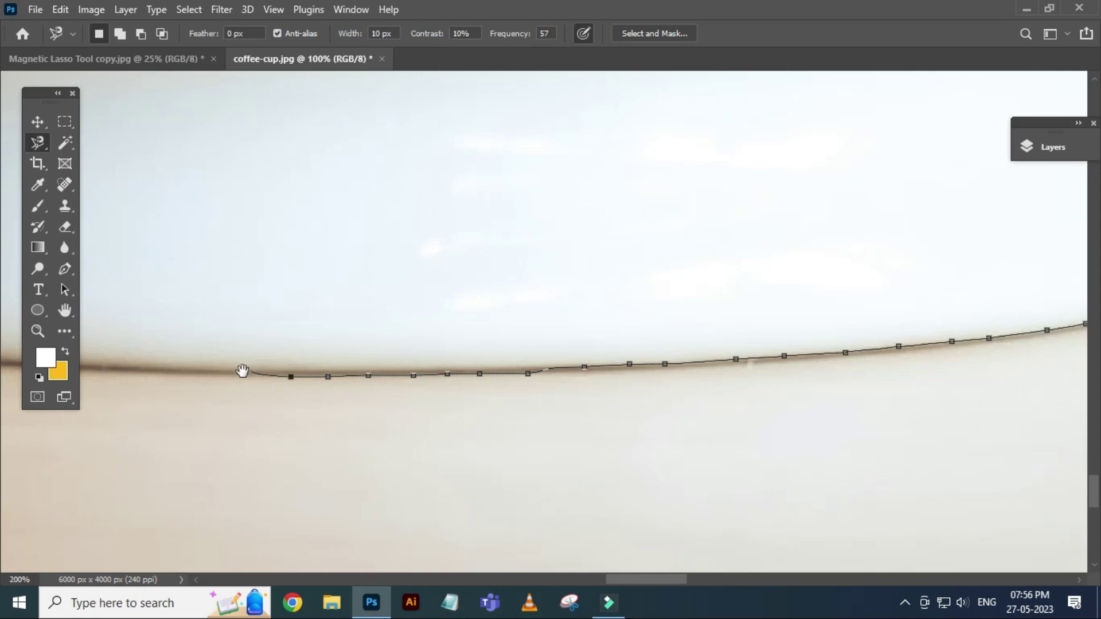
# Trace the last stretch of the cup's bottom edge and close the outline at its starting point.
pyautogui.moveTo(242, 371); pyautogui.dragTo(504, 372)
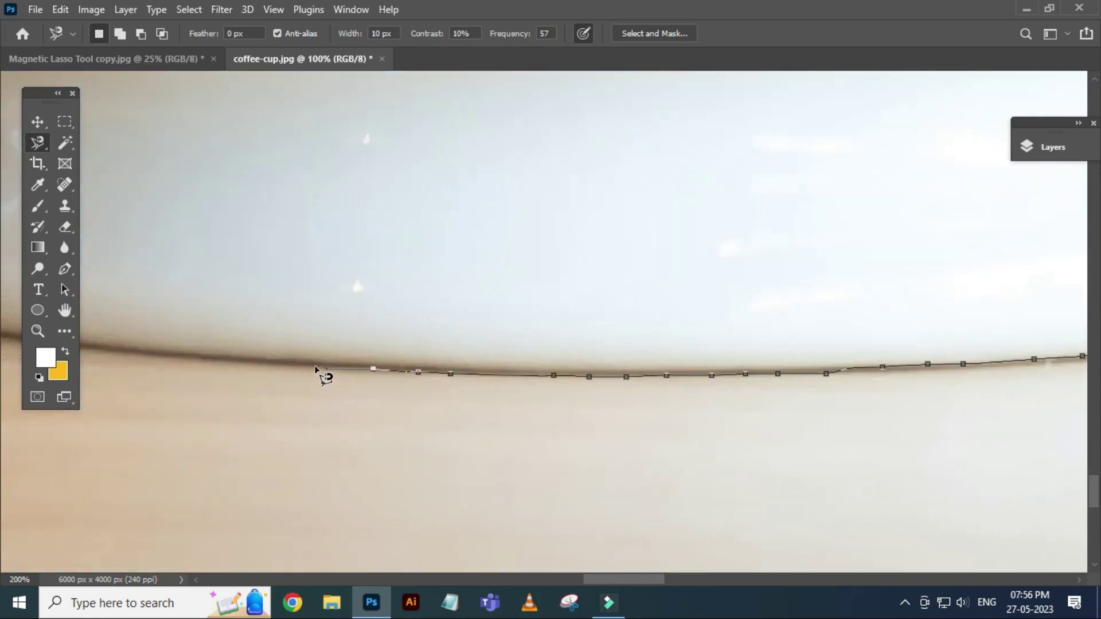
pyautogui.moveTo(274, 365); pyautogui.dragTo(707, 397)
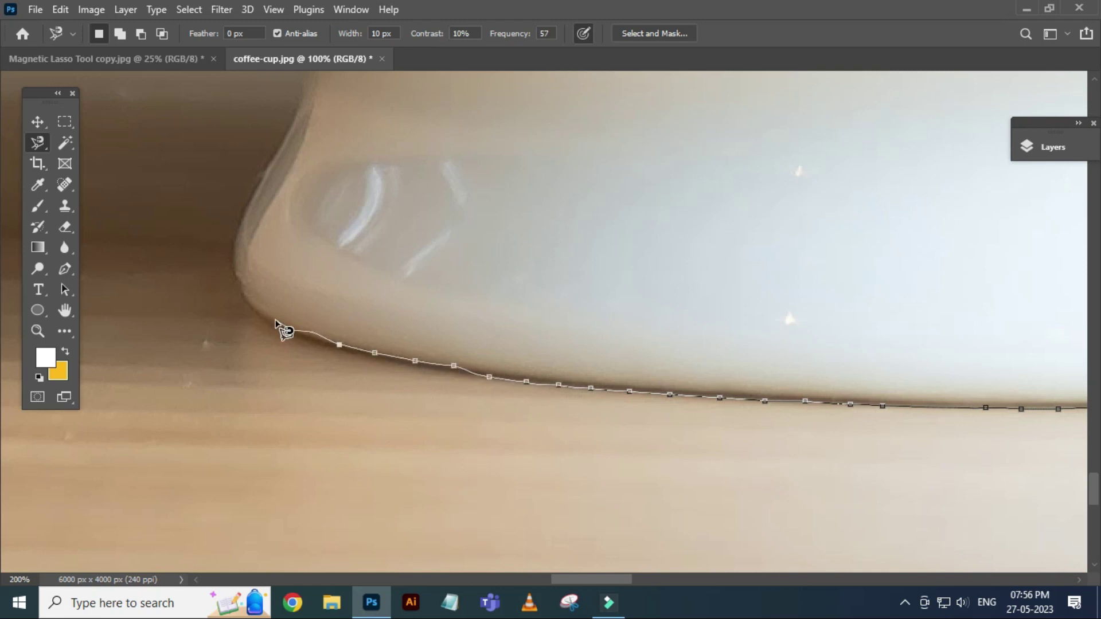
pyautogui.press('BackSpace')
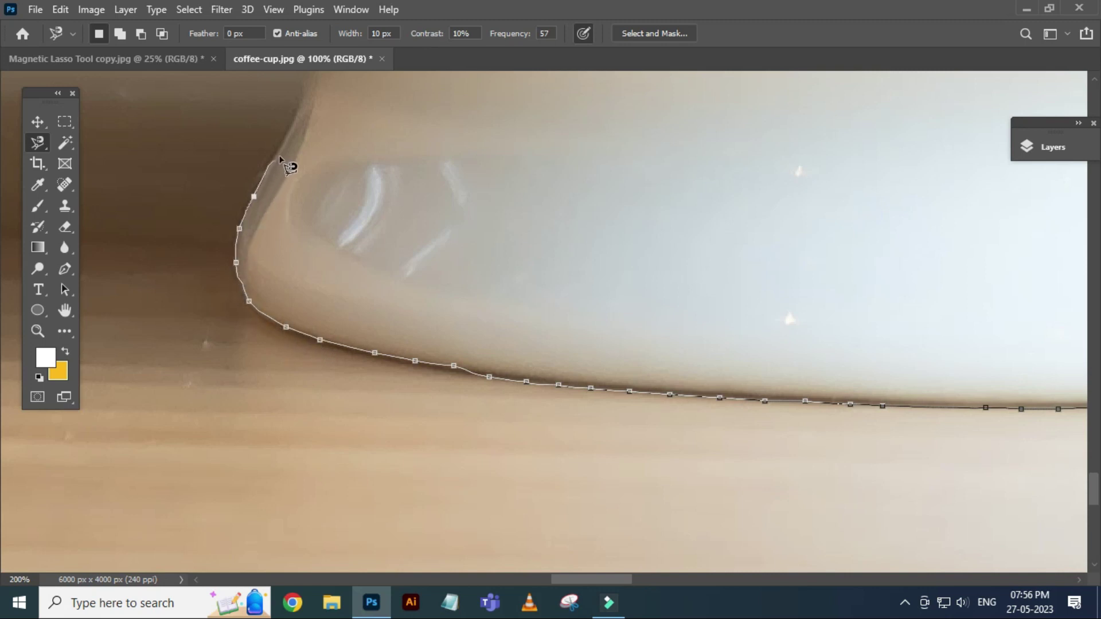
pyautogui.scroll(5, 310, 229)
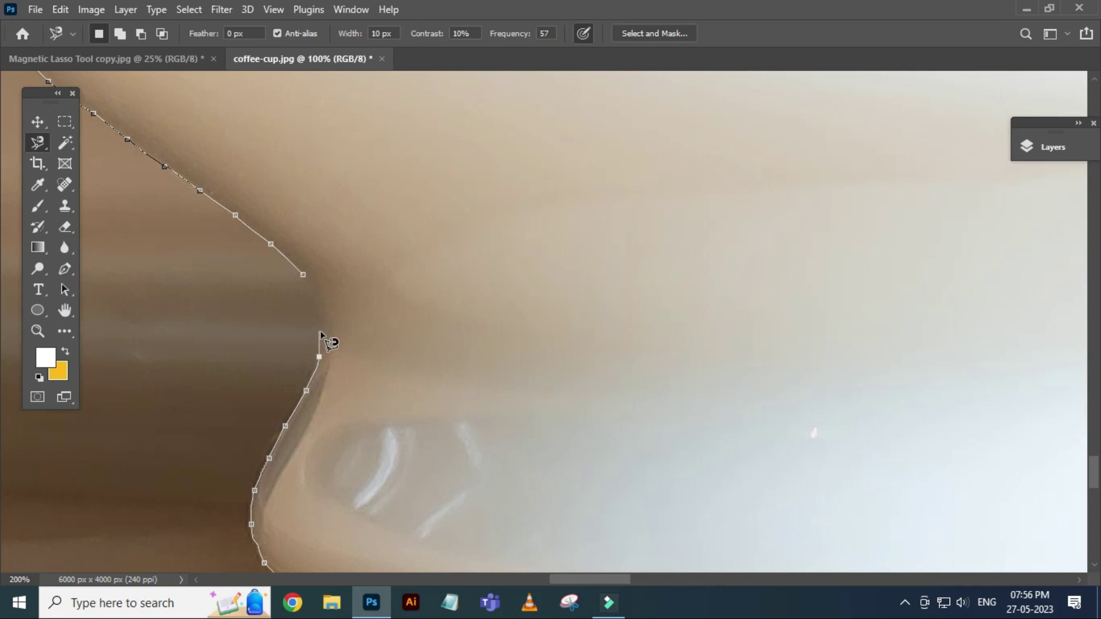
pyautogui.click(304, 276)
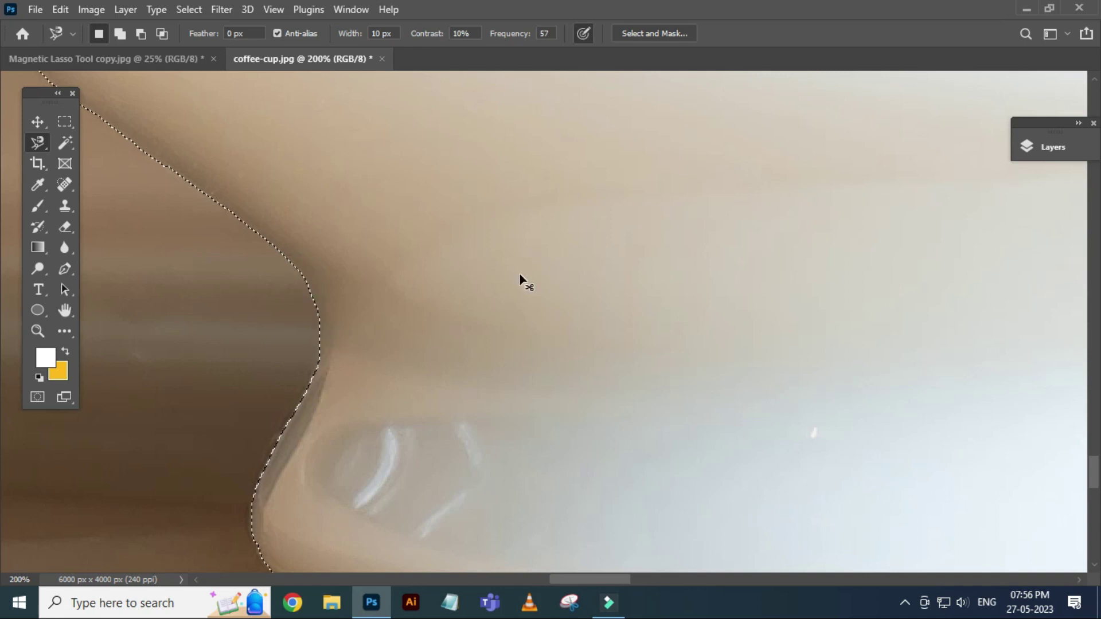
pyautogui.hotkey('ctrl', '-')
pyautogui.hotkey('ctrl', '-')
pyautogui.hotkey('ctrl', '-')
pyautogui.hotkey('ctrl', '-')
pyautogui.hotkey('ctrl', '-')
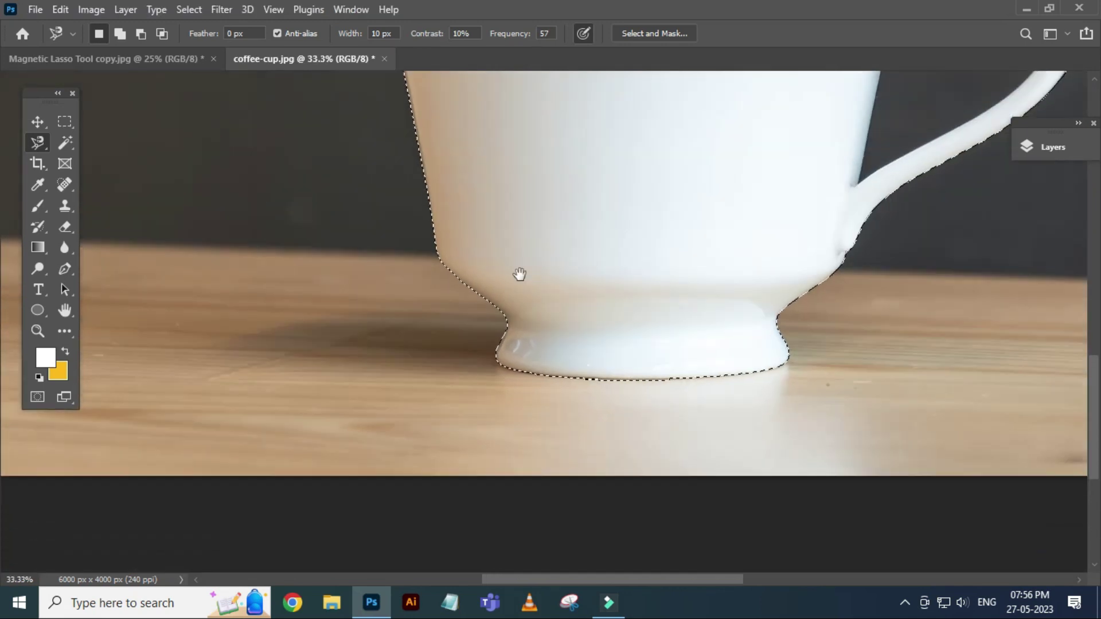
pyautogui.hotkey('ctrl', '+')
pyautogui.moveTo(656, 312); pyautogui.dragTo(526, 453)
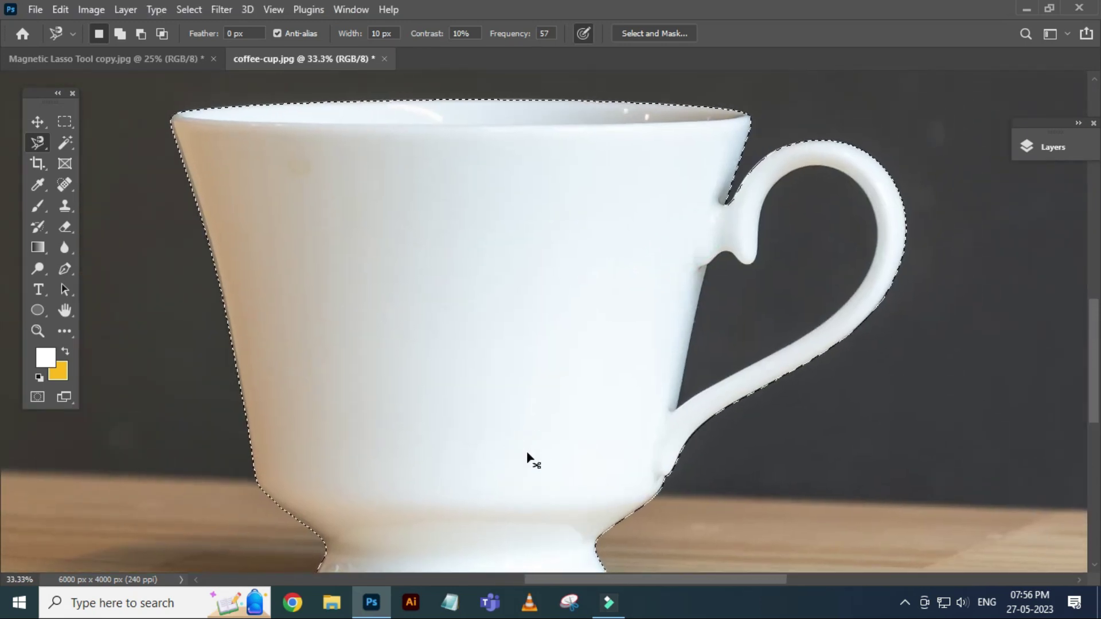
pyautogui.hotkey('ctrl', '-')
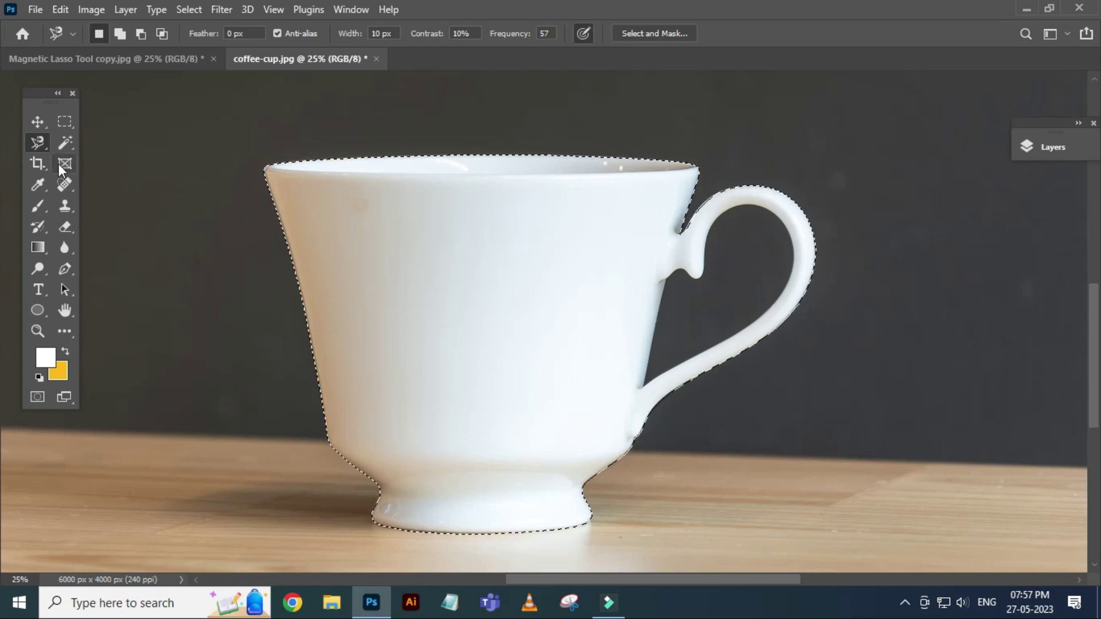
pyautogui.click(36, 141)
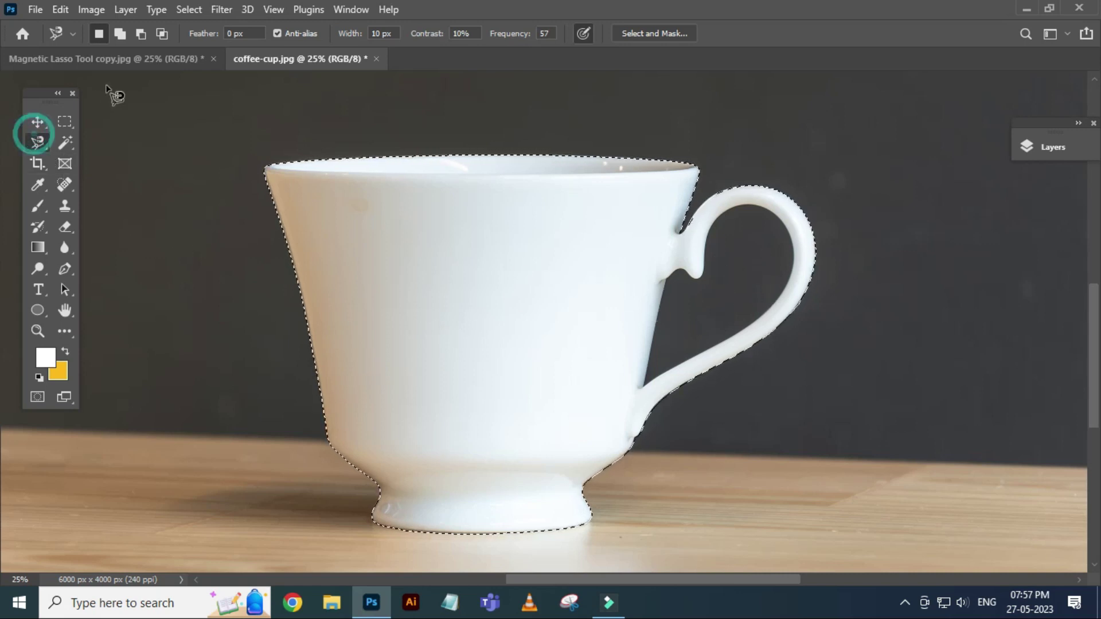
# Set Subtract from selection, reselect the Magnetic Lasso, and zoom in on the gap inside the handle.
pyautogui.click(141, 34)
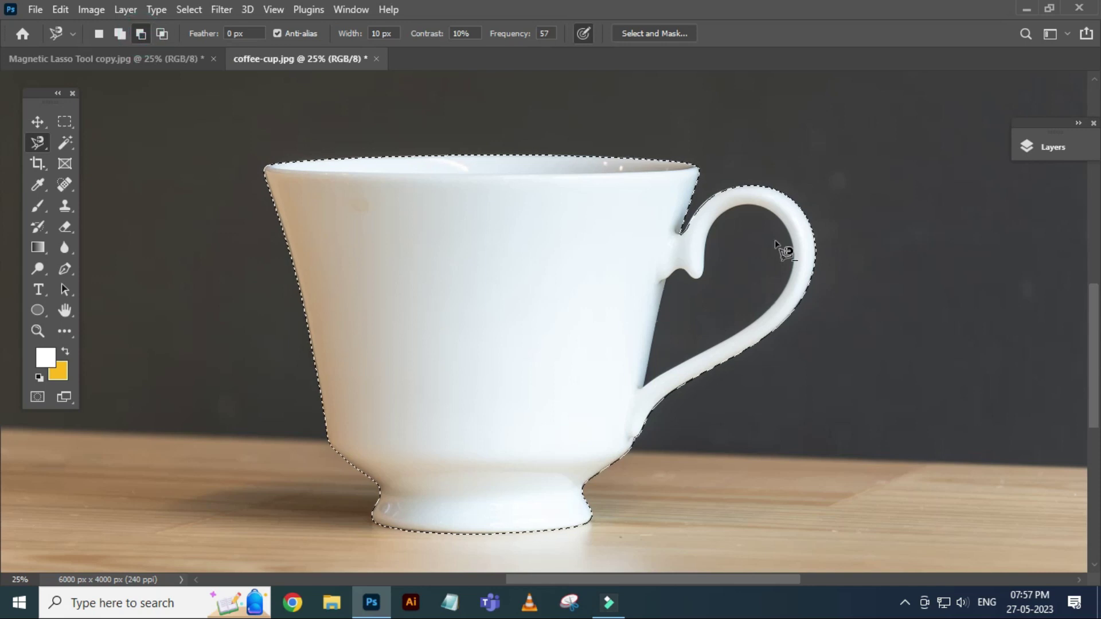
pyautogui.hotkey('ctrl', '+')
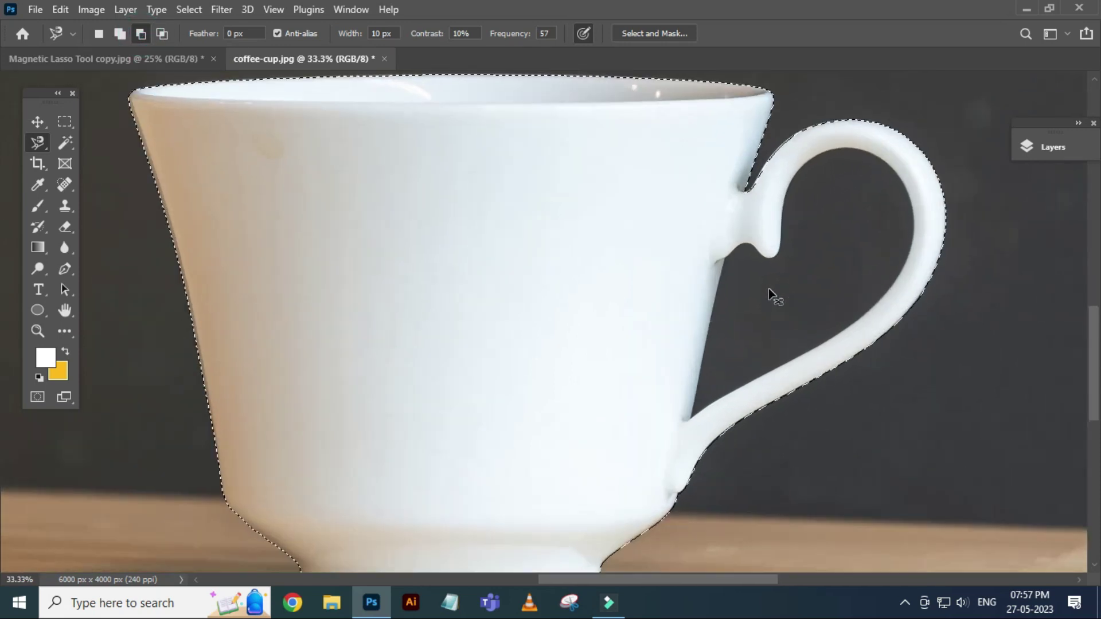
pyautogui.hotkey('ctrl', '+')
pyautogui.hotkey('ctrl', '+')
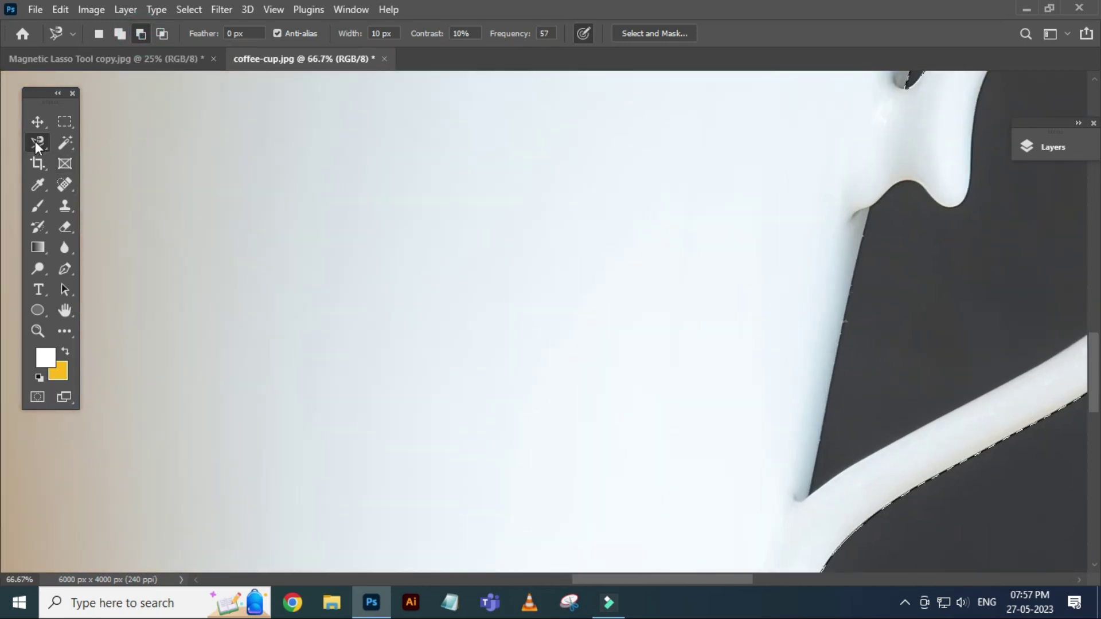
pyautogui.rightClick(35, 143)
pyautogui.click(111, 175)
pyautogui.moveTo(879, 410); pyautogui.dragTo(624, 364)
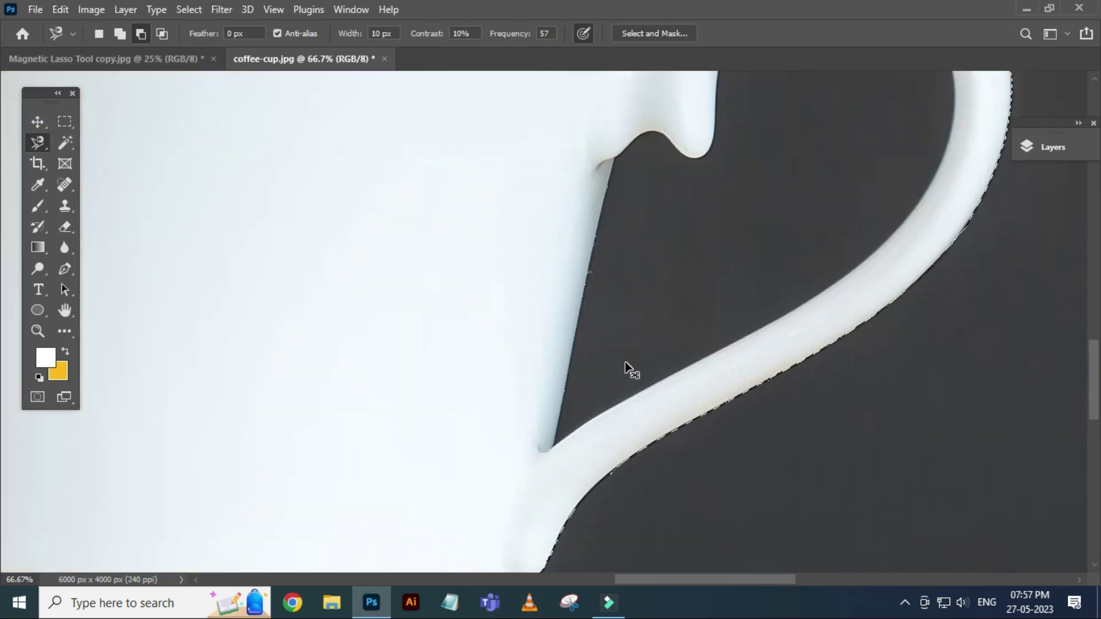
pyautogui.hotkey('ctrl', '+')
pyautogui.hotkey('ctrl', '+')
pyautogui.hotkey('ctrl', '+')
pyautogui.moveTo(579, 398); pyautogui.dragTo(424, 197)
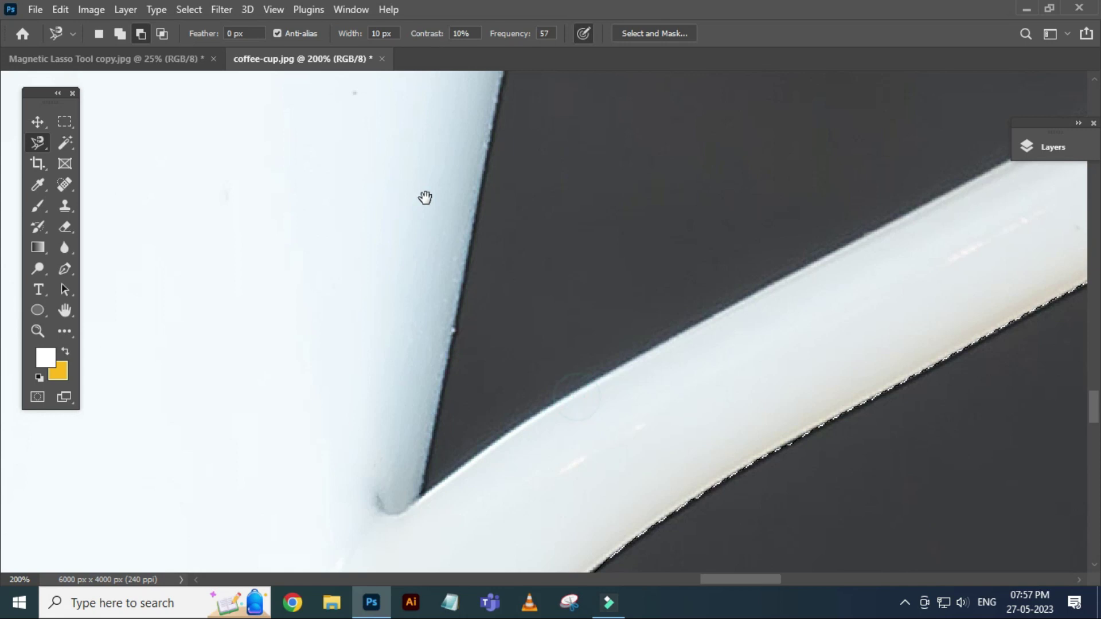
# Start tracing the gap inside the handle, following its inner edge around the top curve.
pyautogui.click(416, 497)
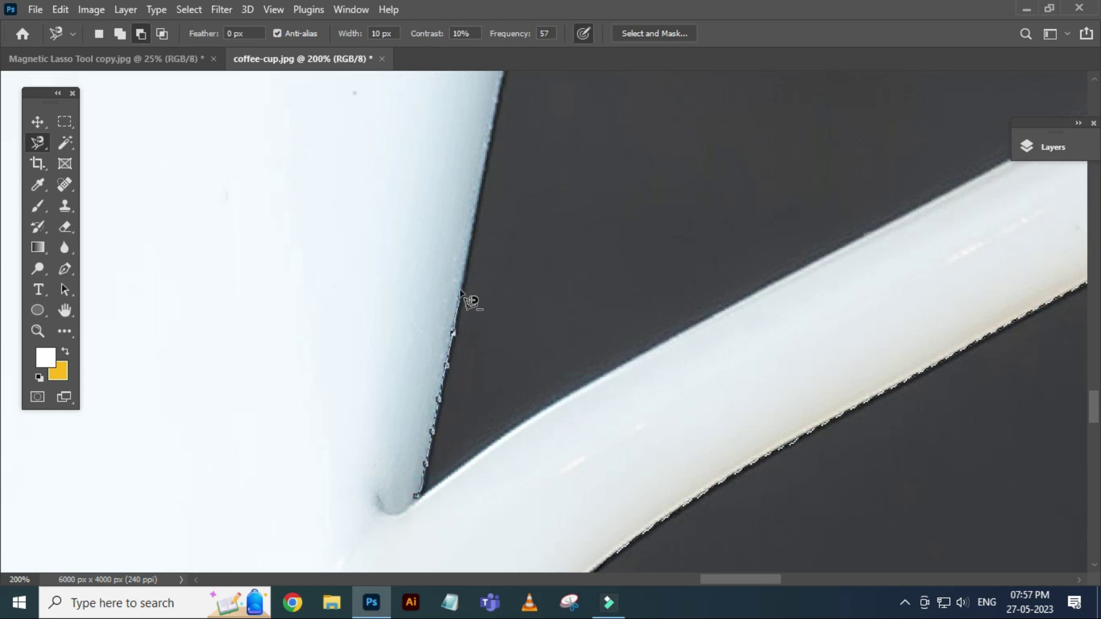
pyautogui.scroll(3, 468, 245)
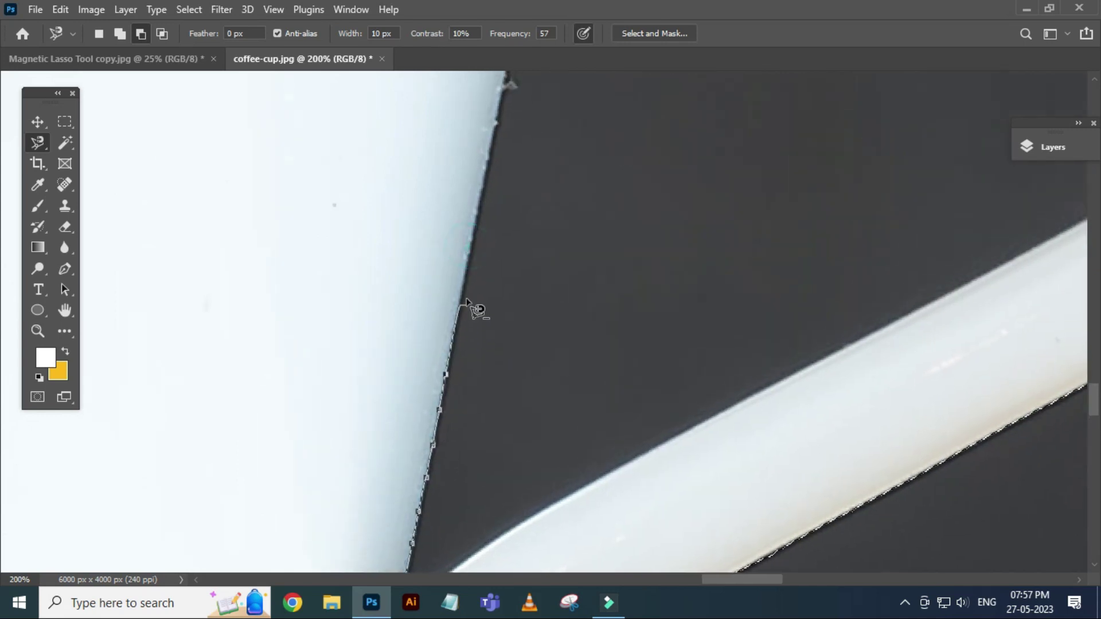
pyautogui.moveTo(488, 197); pyautogui.dragTo(487, 369)
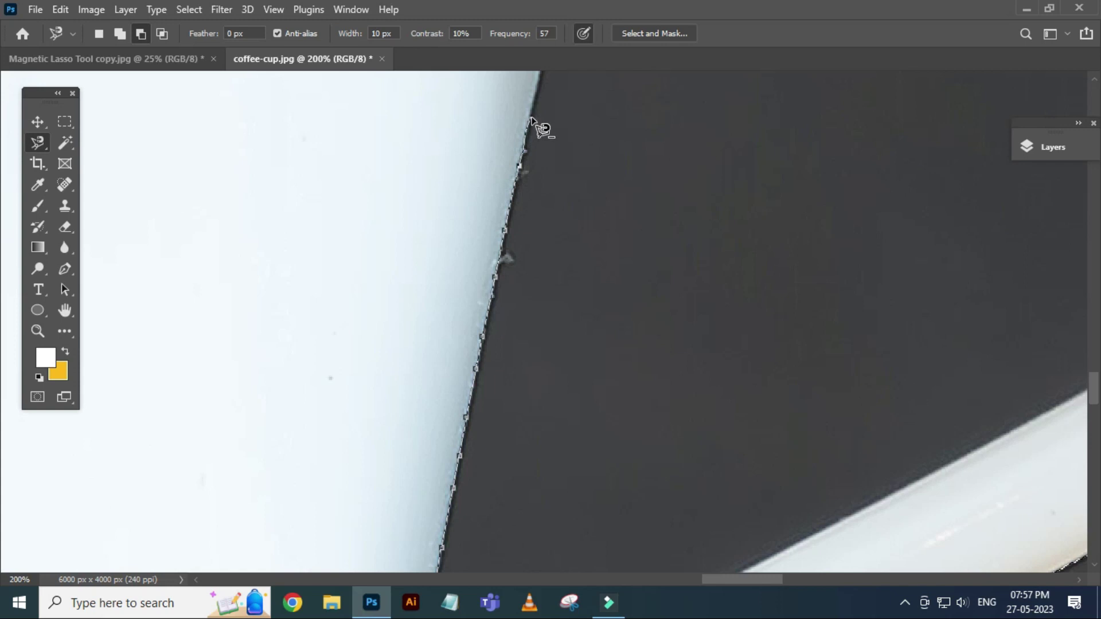
pyautogui.moveTo(533, 137); pyautogui.dragTo(516, 321)
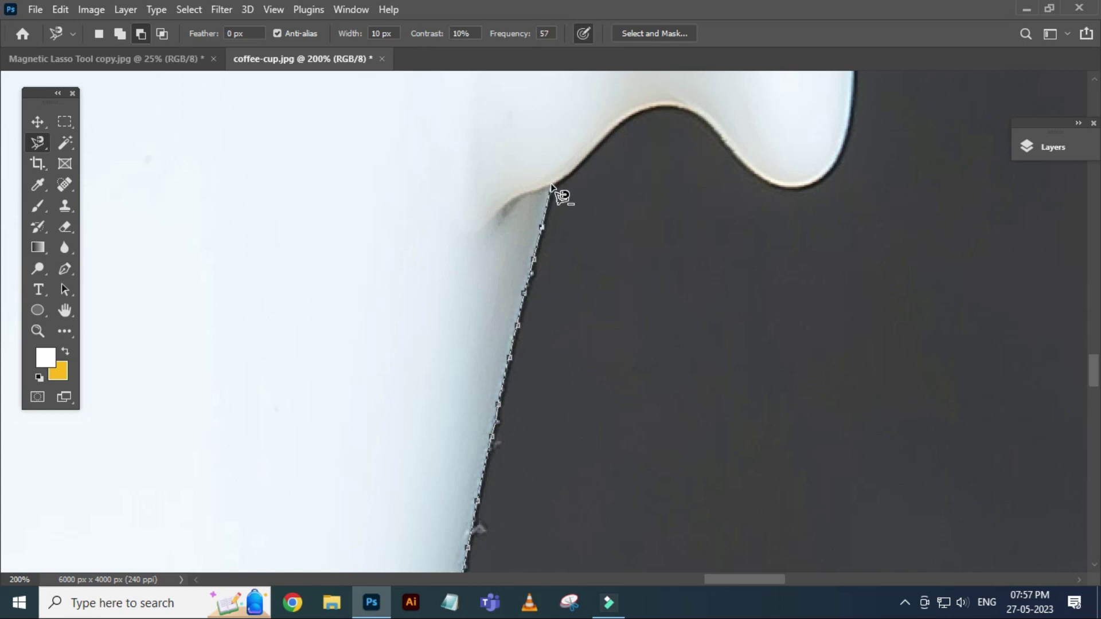
pyautogui.scroll(2, 552, 187)
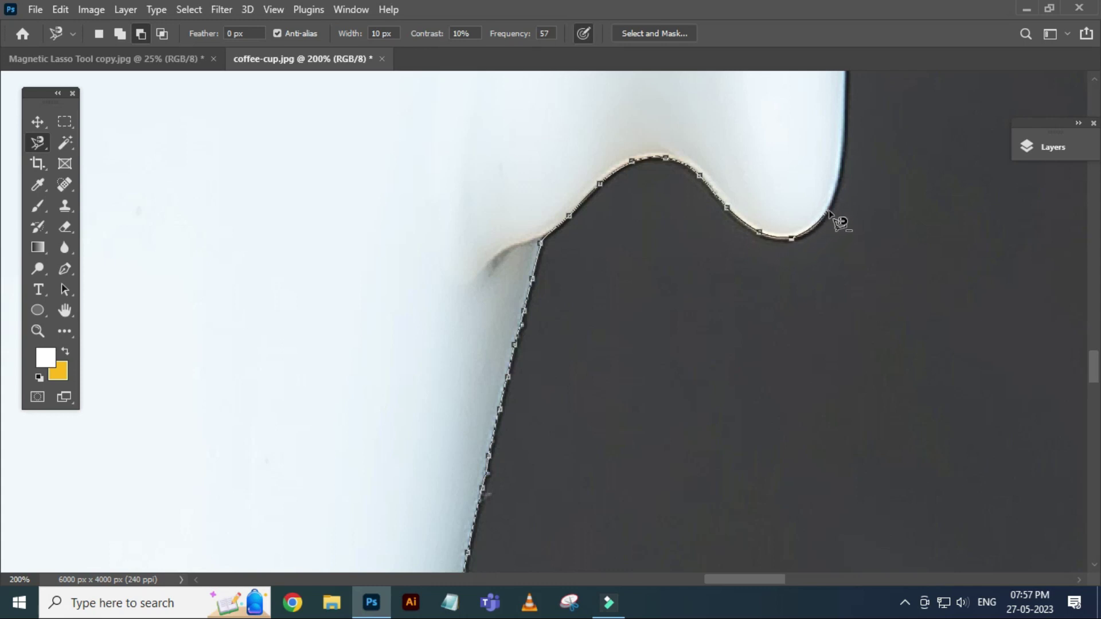
pyautogui.moveTo(838, 172); pyautogui.dragTo(764, 352)
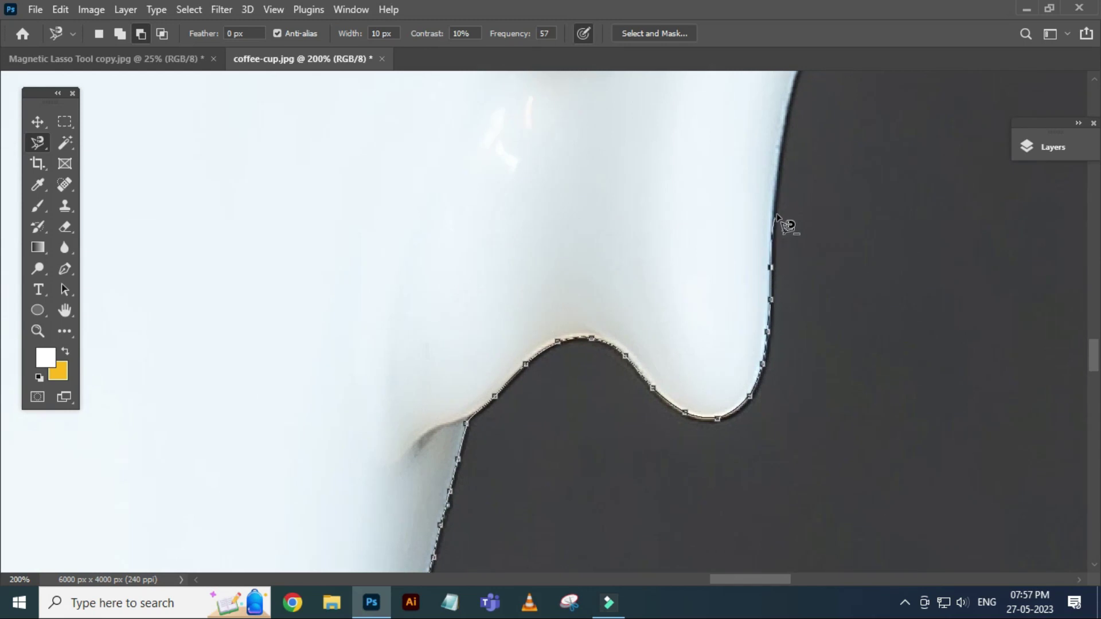
pyautogui.moveTo(793, 111); pyautogui.dragTo(724, 314)
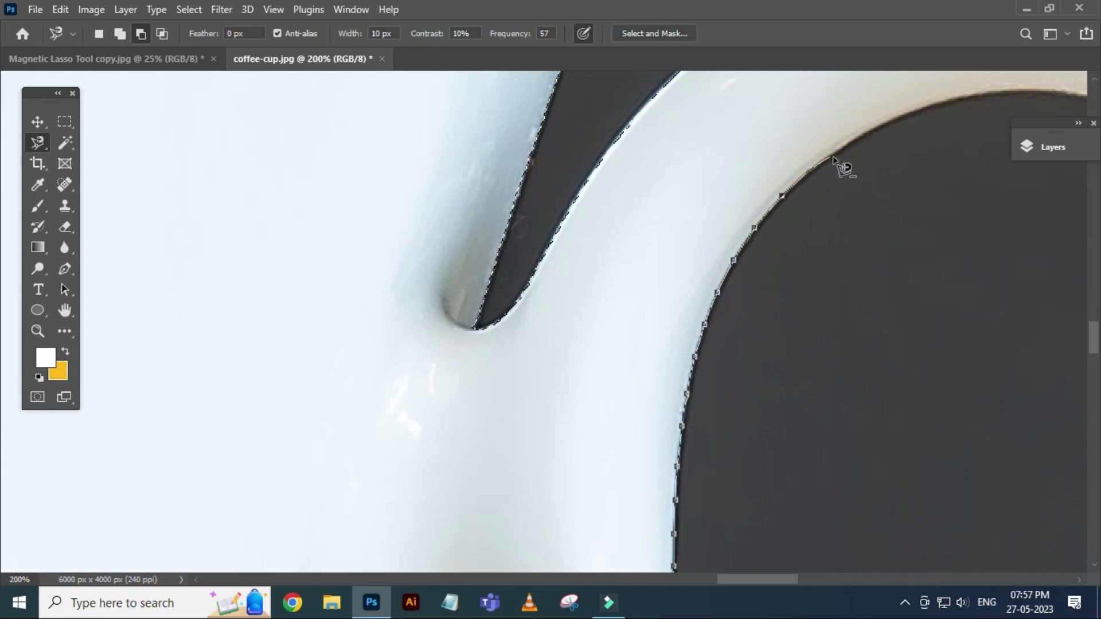
pyautogui.moveTo(847, 147); pyautogui.dragTo(727, 223)
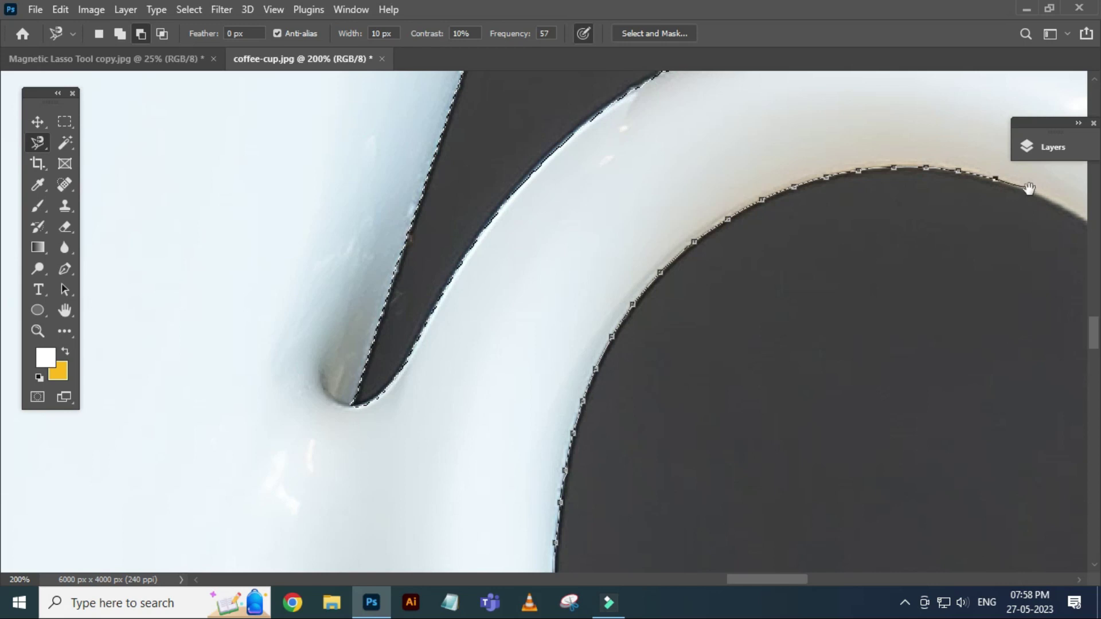
pyautogui.moveTo(1029, 188); pyautogui.dragTo(771, 190)
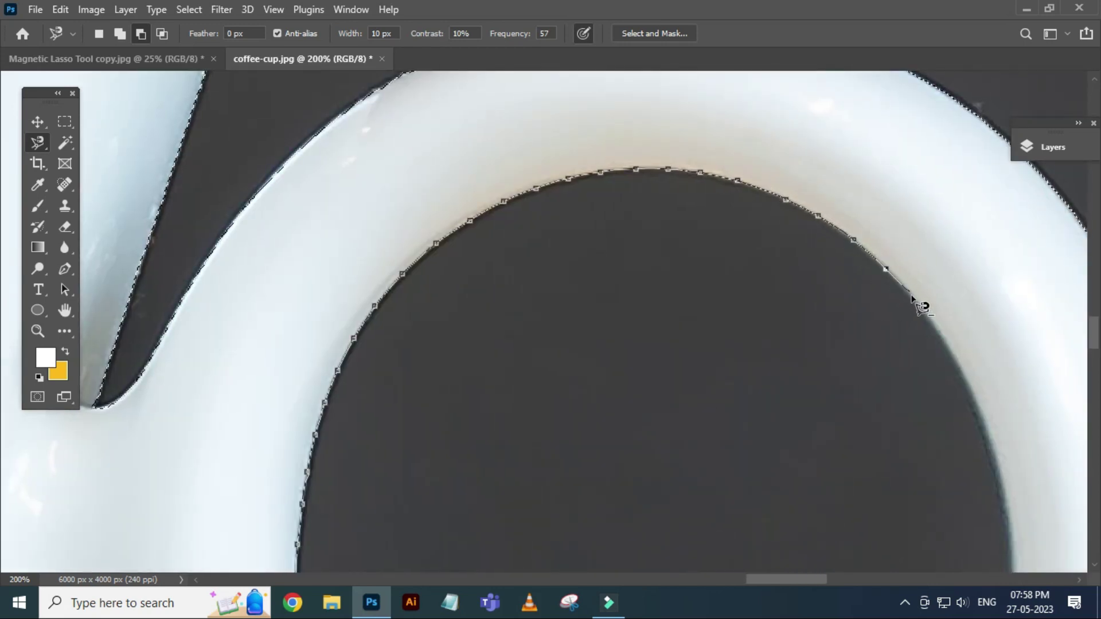
pyautogui.moveTo(975, 422); pyautogui.dragTo(926, 349)
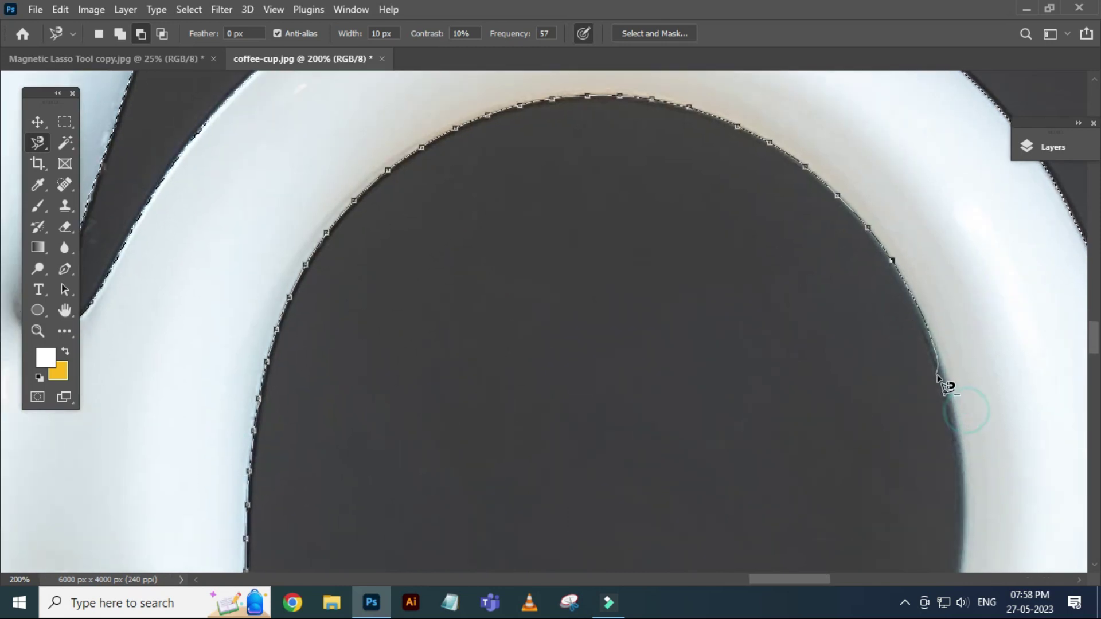
pyautogui.moveTo(931, 301); pyautogui.dragTo(912, 174)
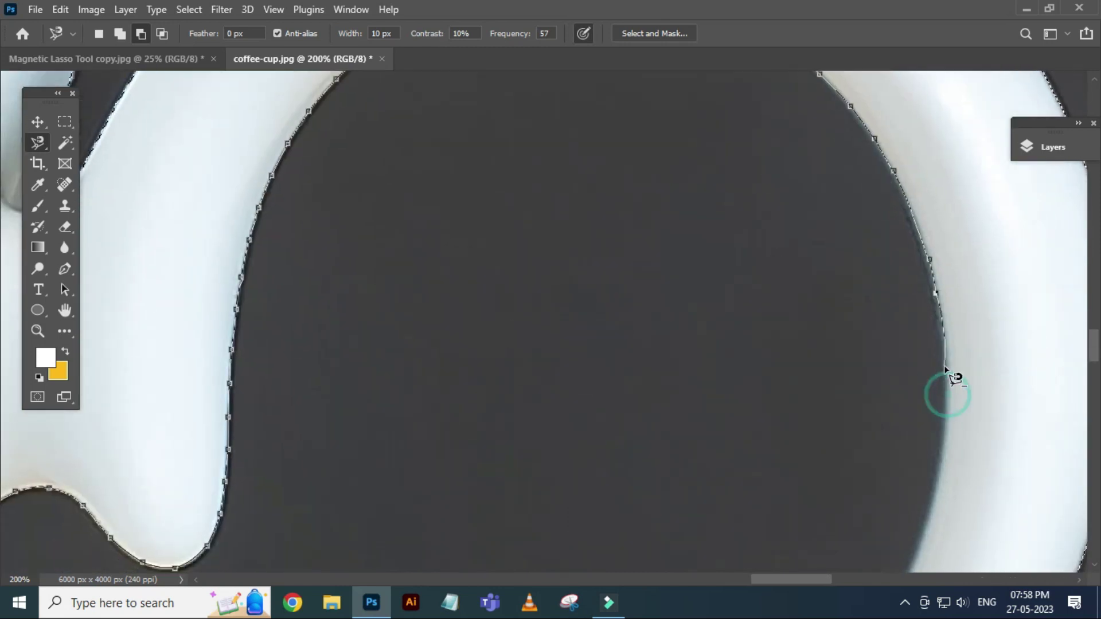
pyautogui.moveTo(948, 469); pyautogui.dragTo(957, 260)
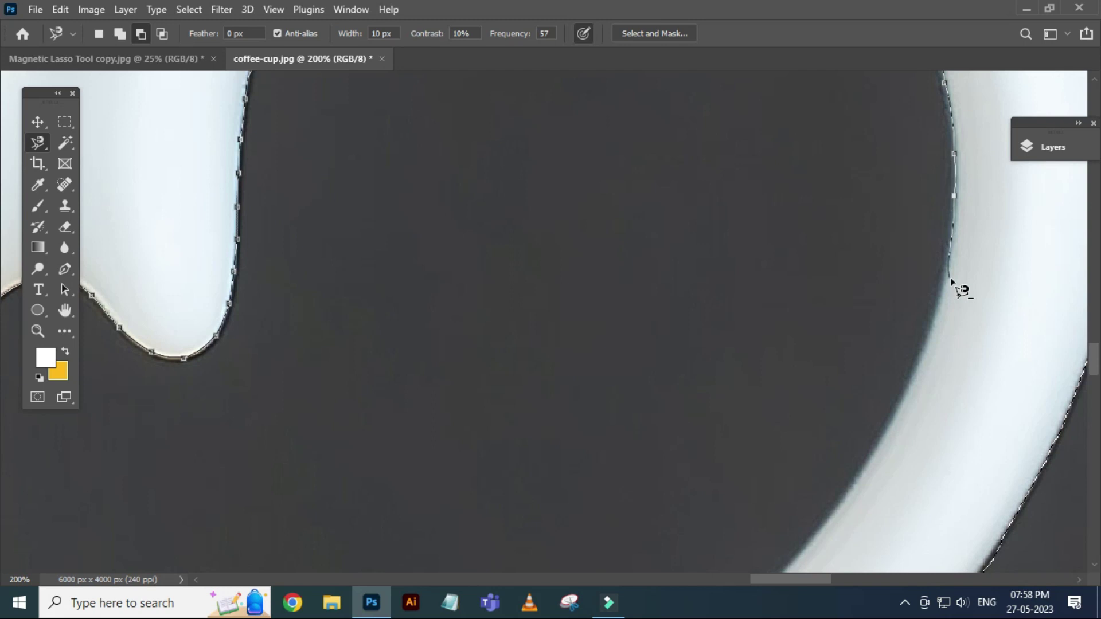
# Follow the handle's inner edge back down, remove a stray anchor, and close the subtracted outline.
pyautogui.click(934, 313)
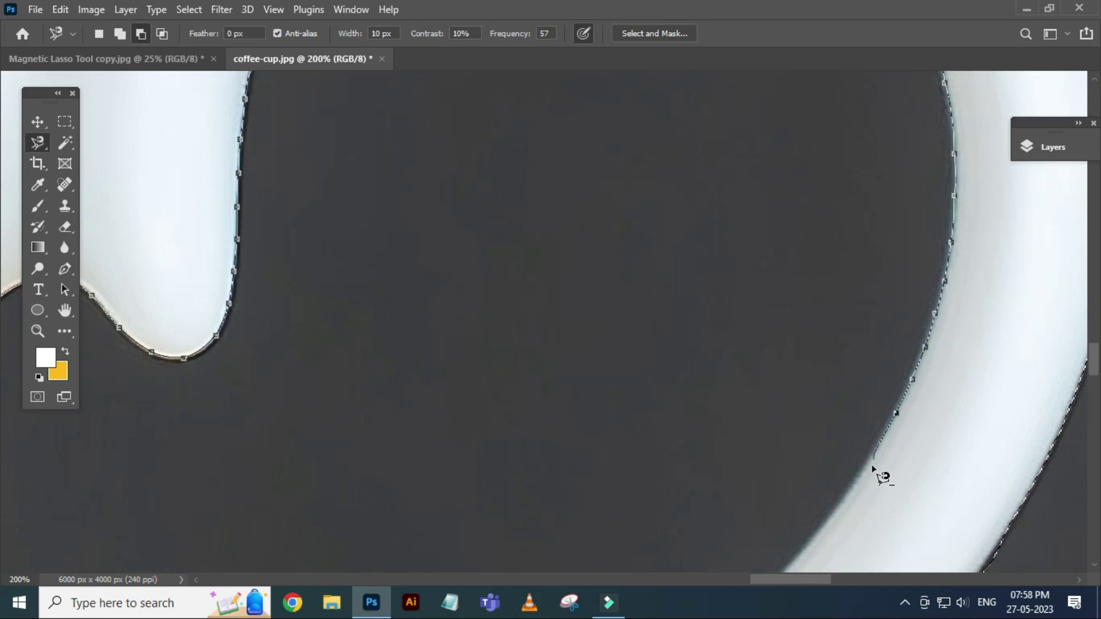
pyautogui.moveTo(834, 513); pyautogui.dragTo(926, 264)
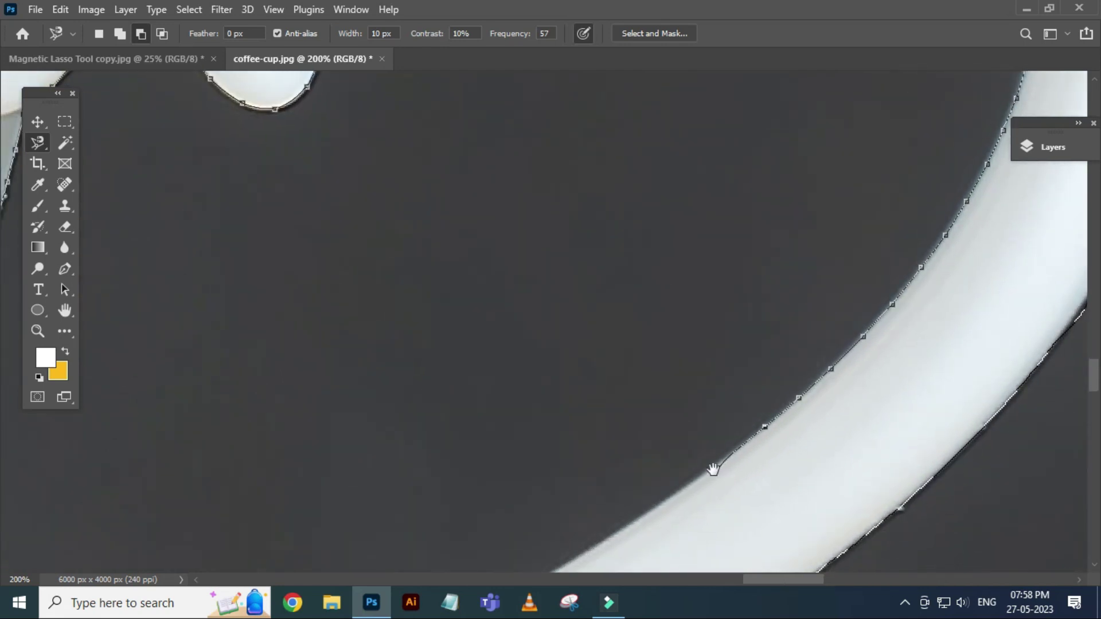
pyautogui.moveTo(713, 469); pyautogui.dragTo(748, 361)
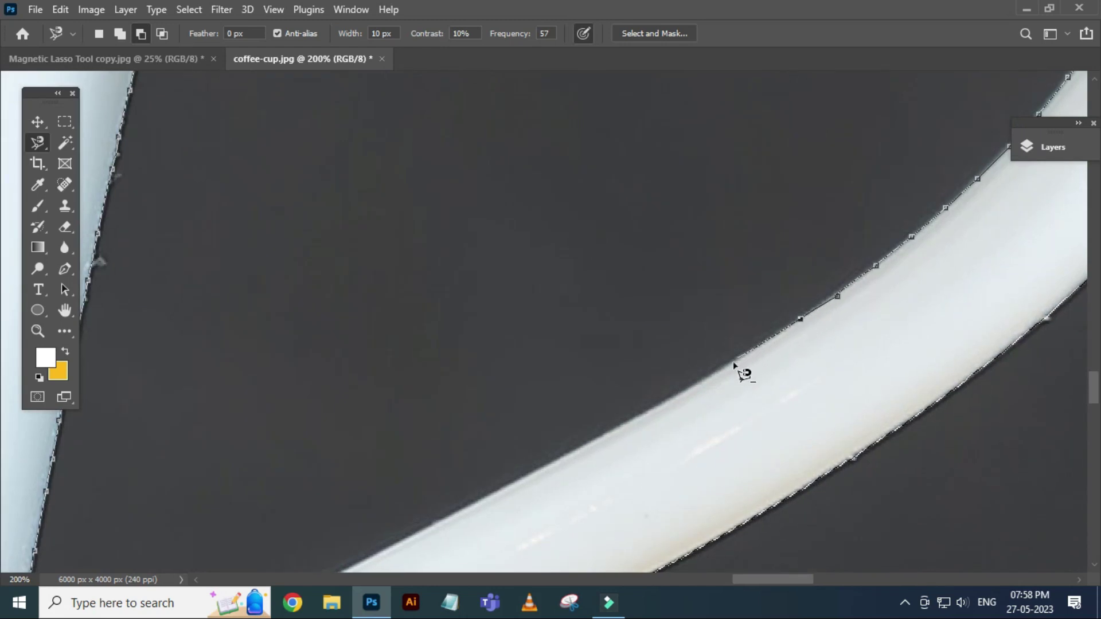
pyautogui.moveTo(669, 394); pyautogui.dragTo(767, 335)
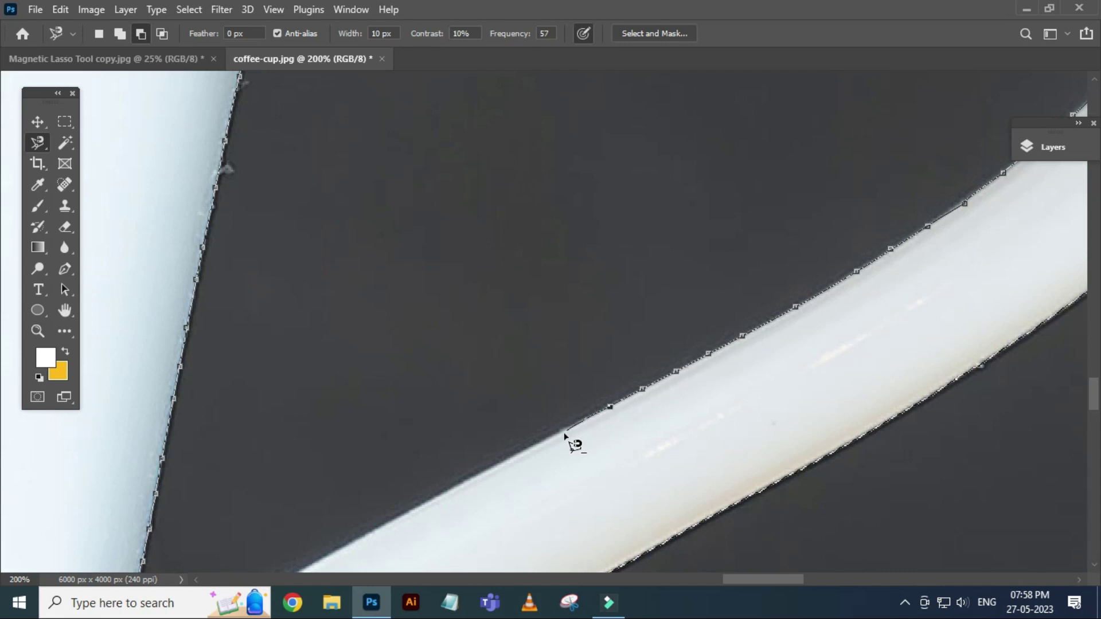
pyautogui.moveTo(557, 420); pyautogui.dragTo(776, 253)
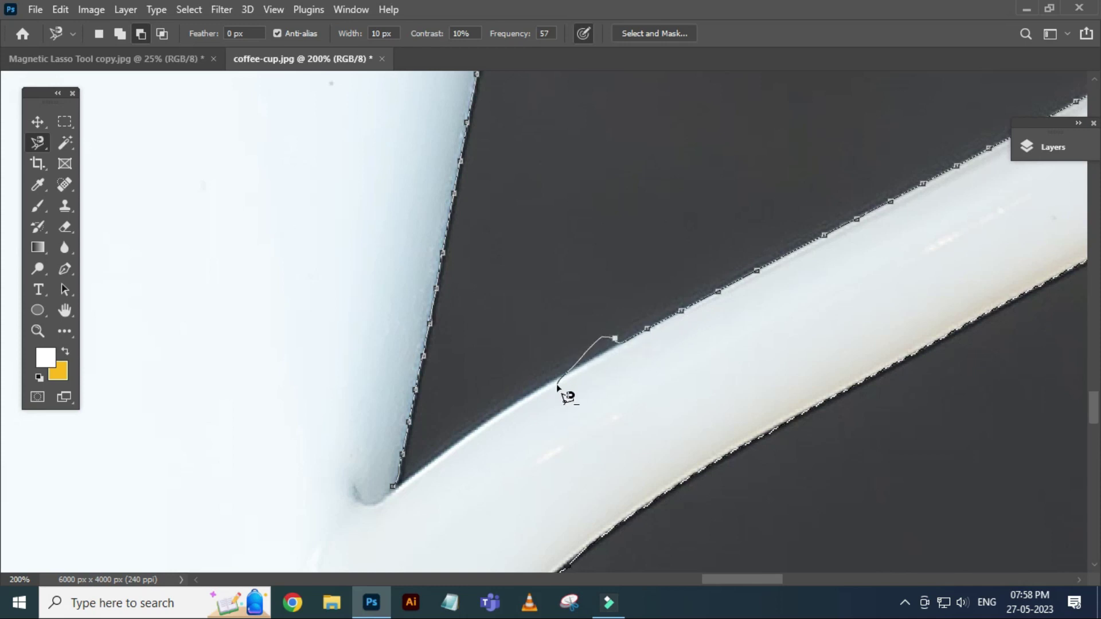
pyautogui.press('BackSpace')
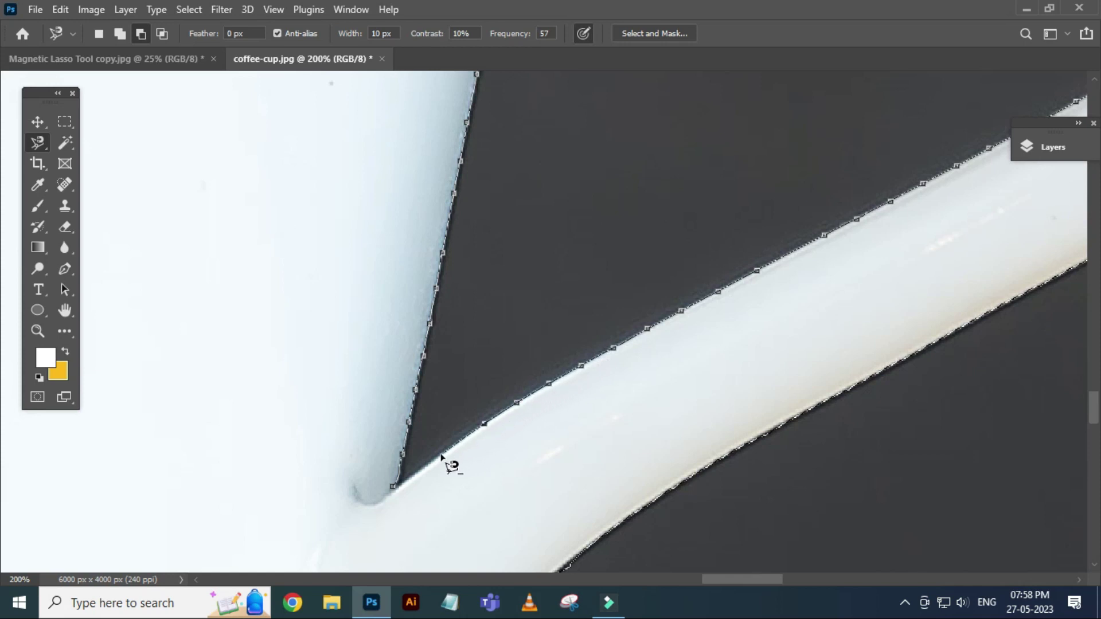
pyautogui.click(393, 487)
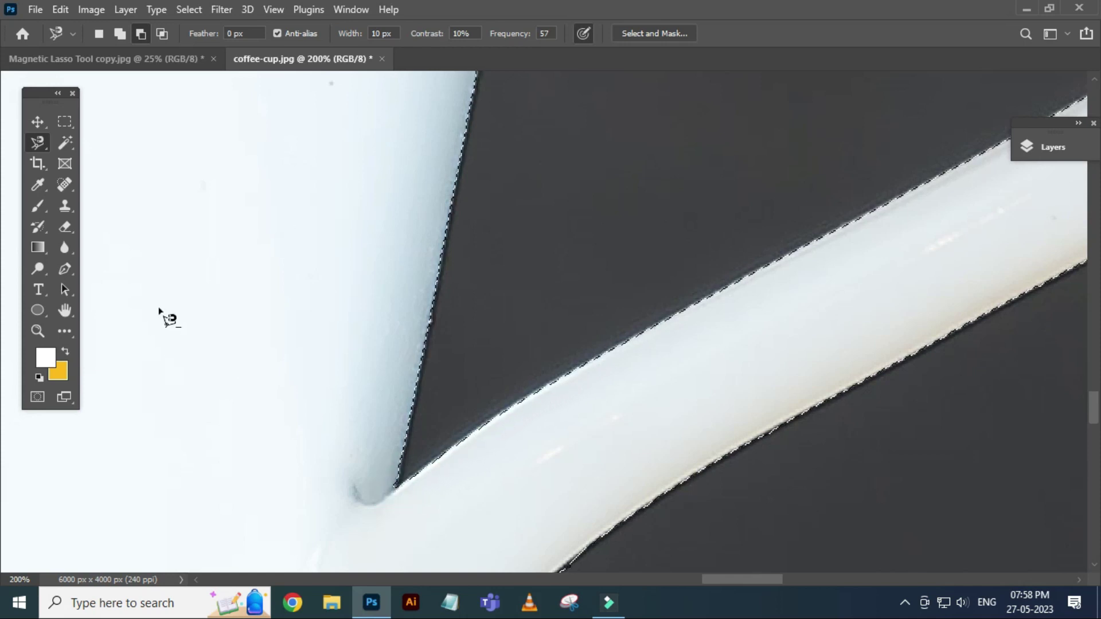
pyautogui.click(36, 125)
pyautogui.hotkey('ctrl', '0')
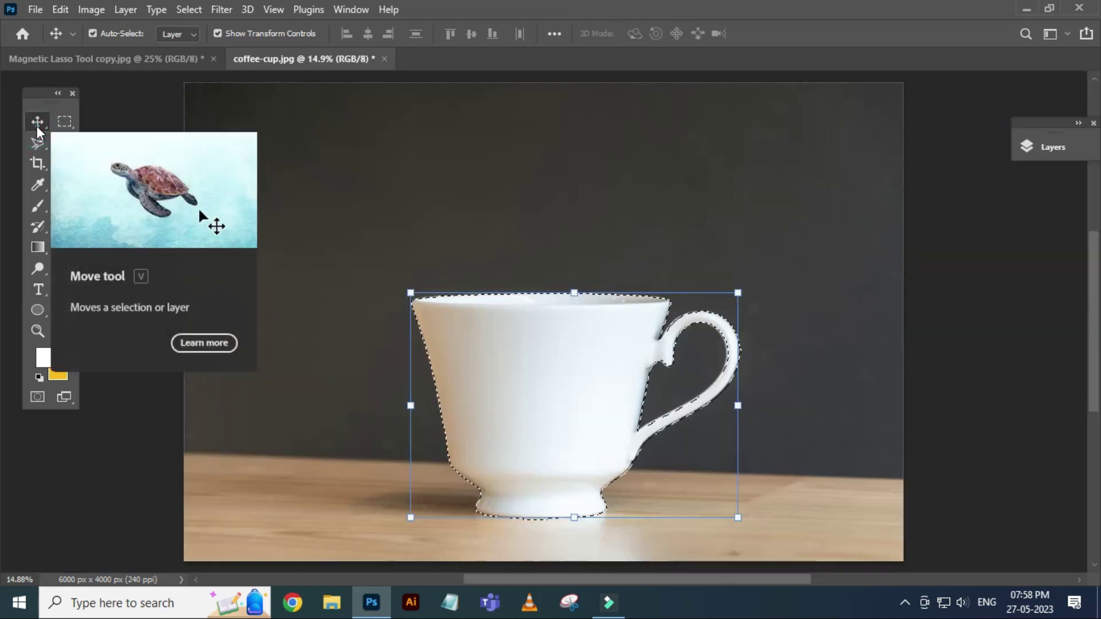
pyautogui.hotkey('ctrl', '+')
pyautogui.hotkey('ctrl', '+')
pyautogui.hotkey('ctrl', '+')
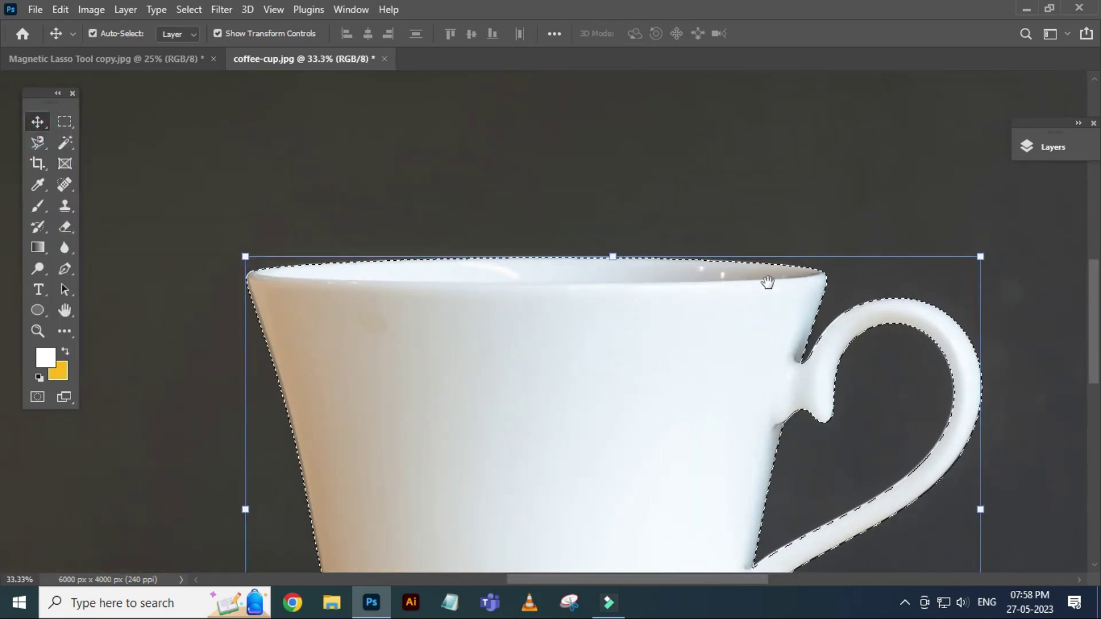
pyautogui.moveTo(1000, 400); pyautogui.dragTo(973, 251)
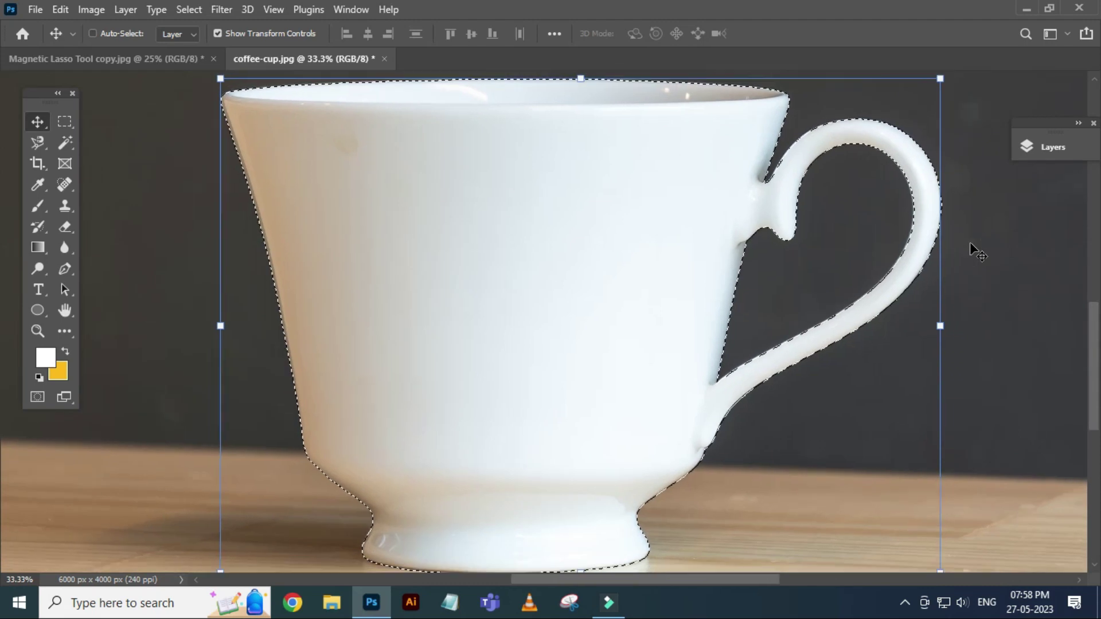
pyautogui.hotkey('ctrl', '-')
pyautogui.click(38, 138)
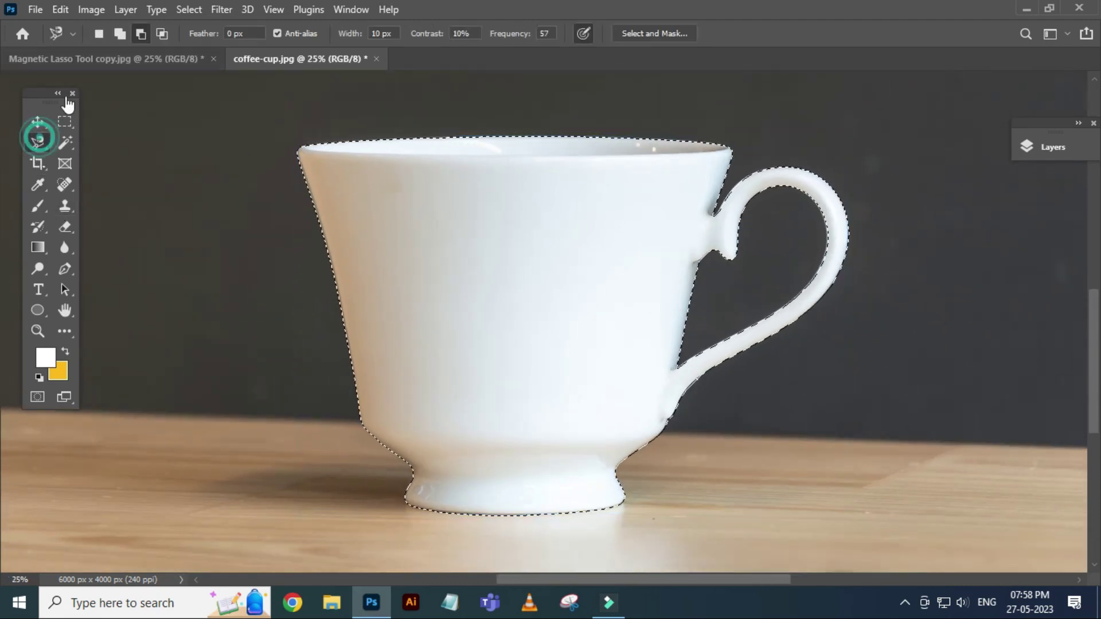
pyautogui.click(99, 32)
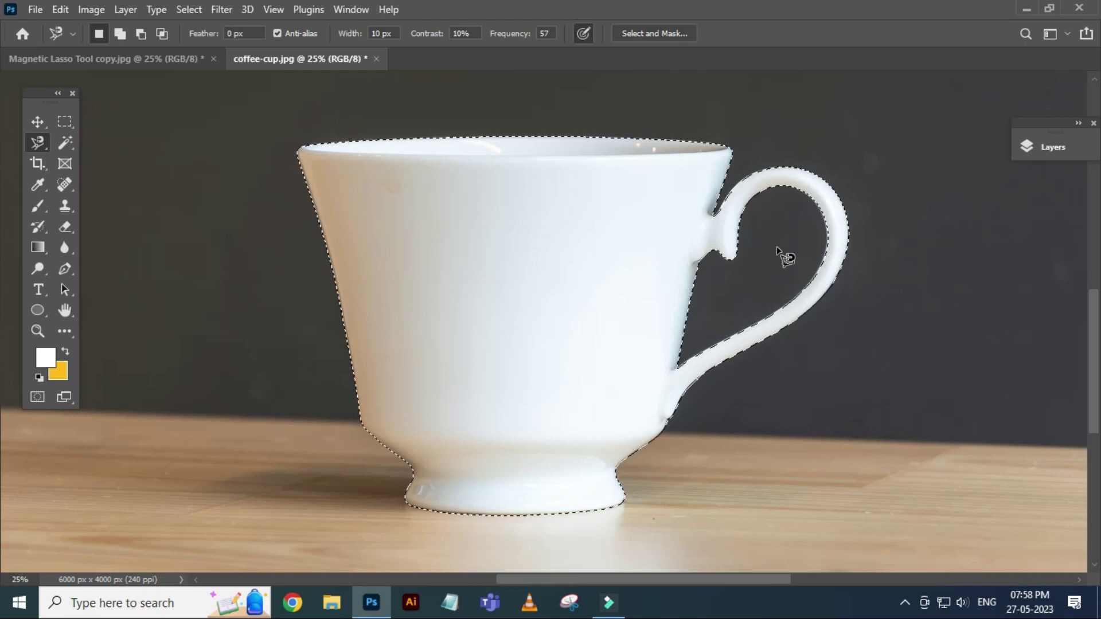
pyautogui.click(140, 33)
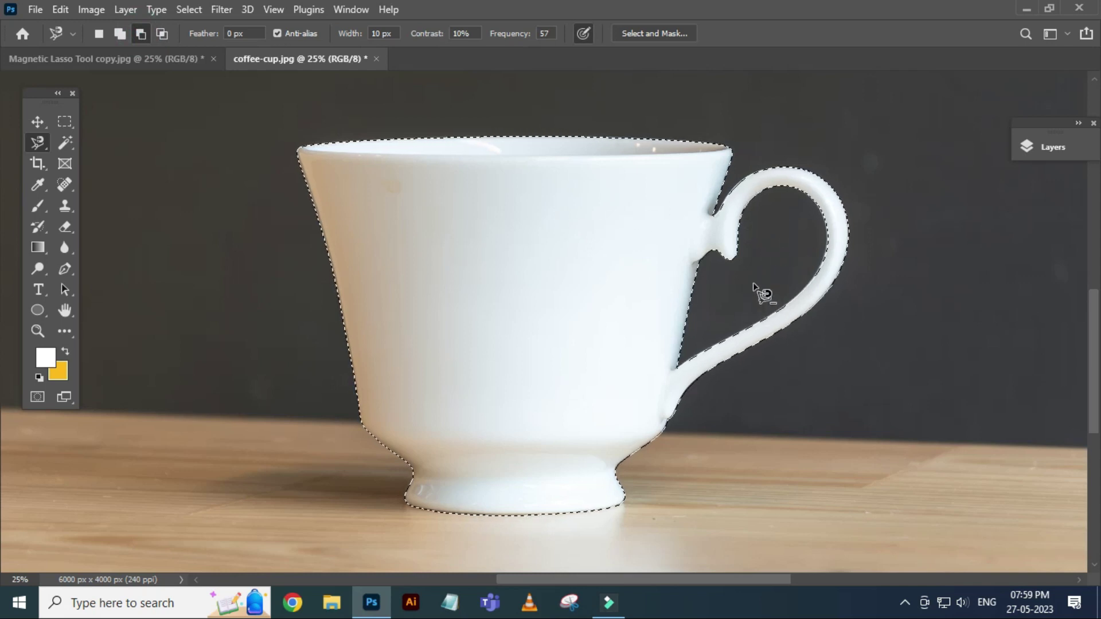
pyautogui.click(37, 122)
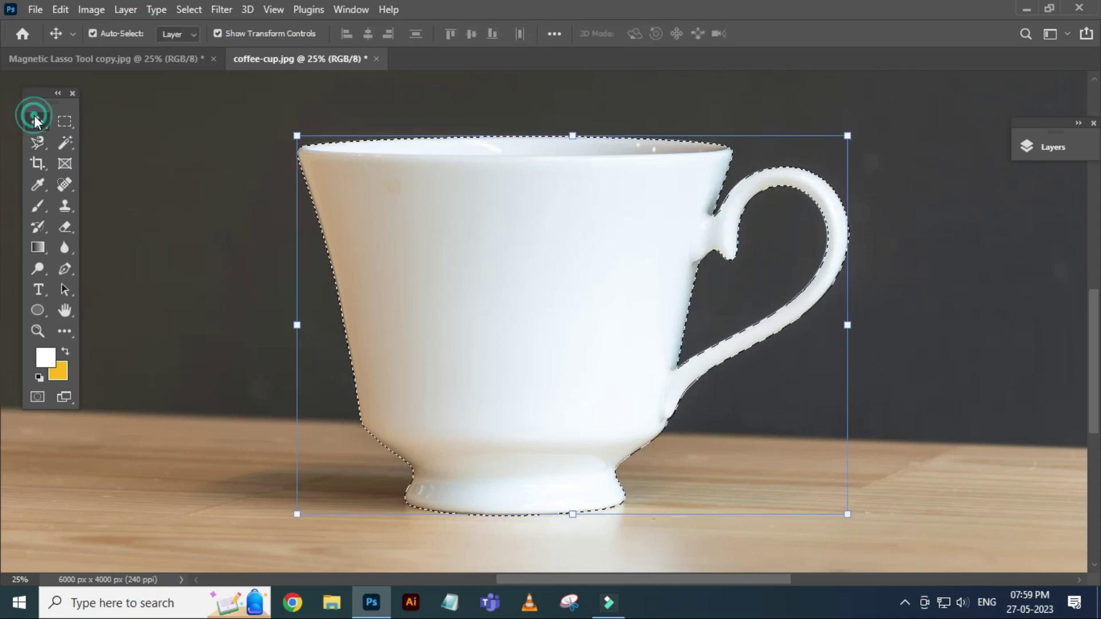
pyautogui.hotkey('ctrl', '-')
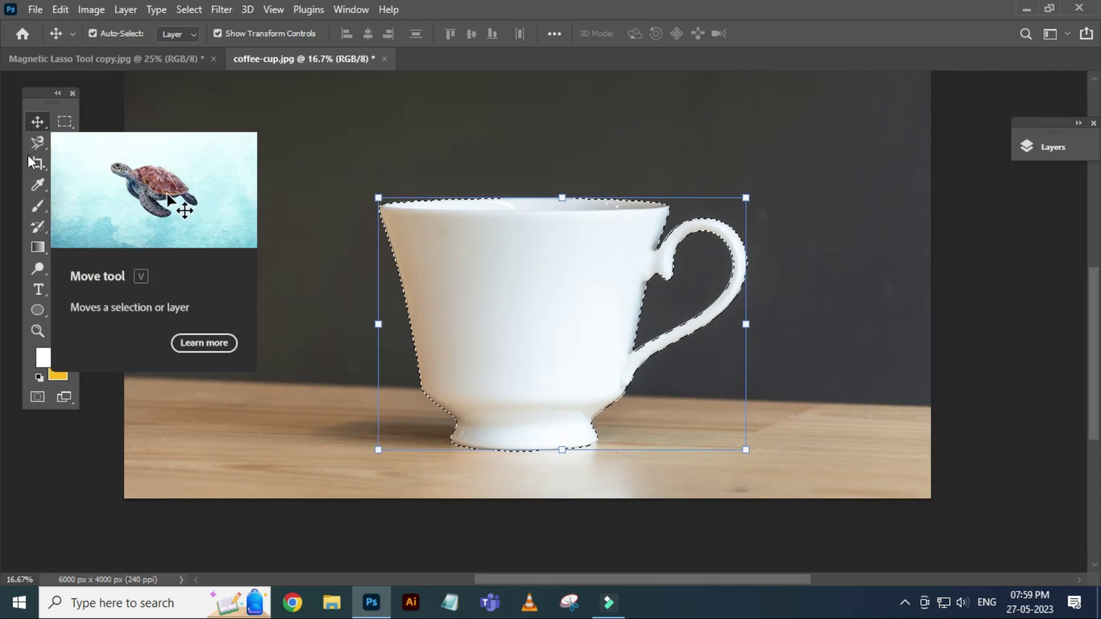
# Feather the cup selection with a 0.25-pixel radius and switch to the Move tool.
pyautogui.click(38, 143)
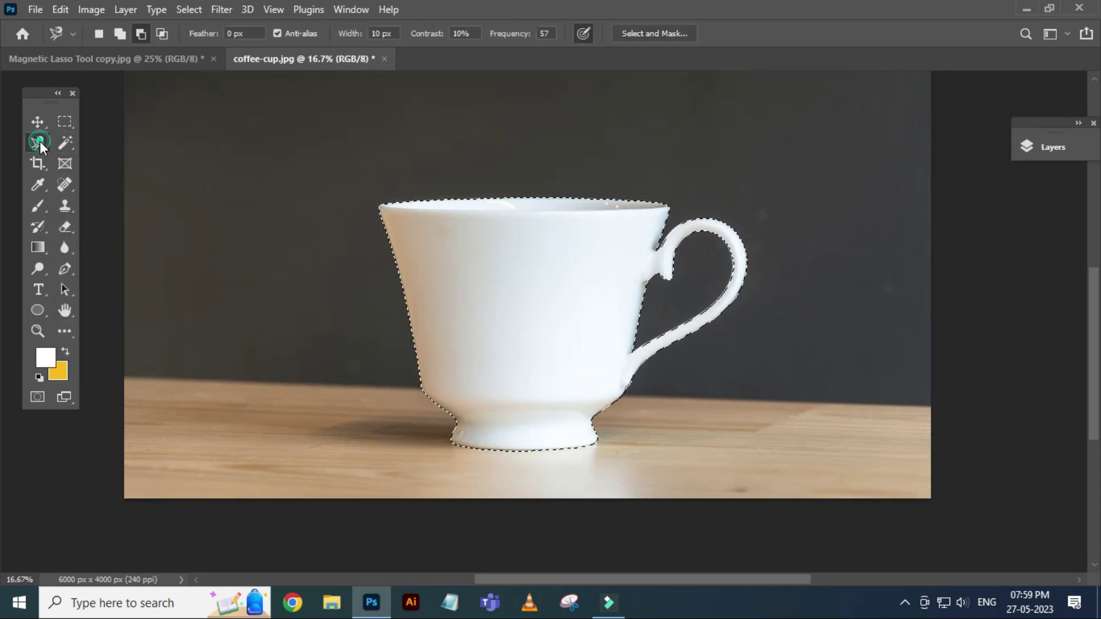
pyautogui.rightClick(500, 255)
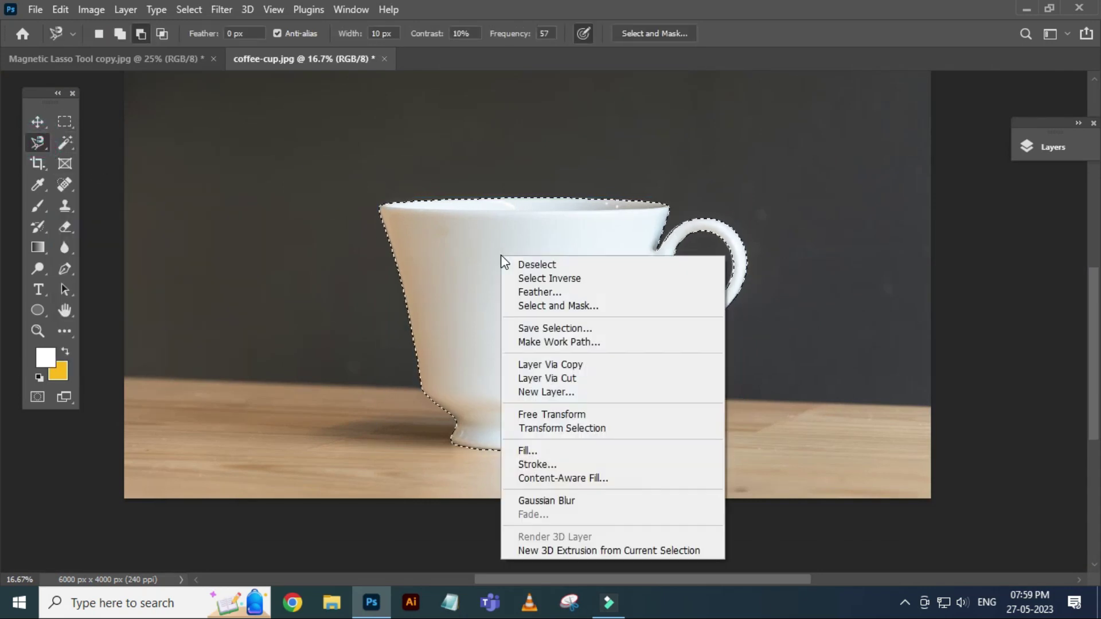
pyautogui.click(575, 292)
pyautogui.write('.25')
pyautogui.click(798, 195)
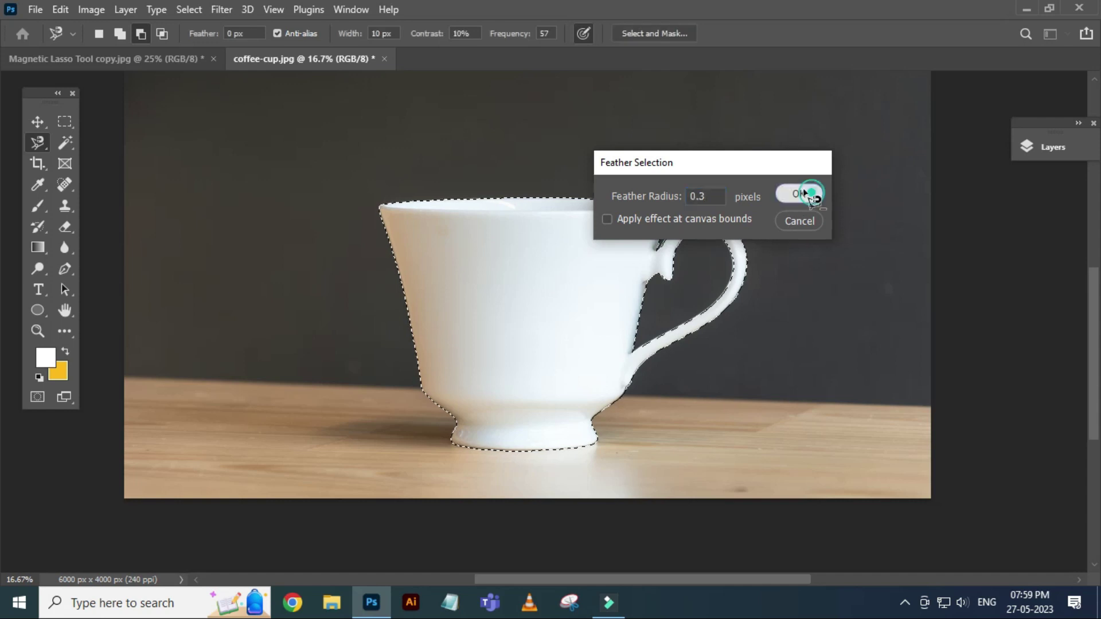
pyautogui.click(37, 122)
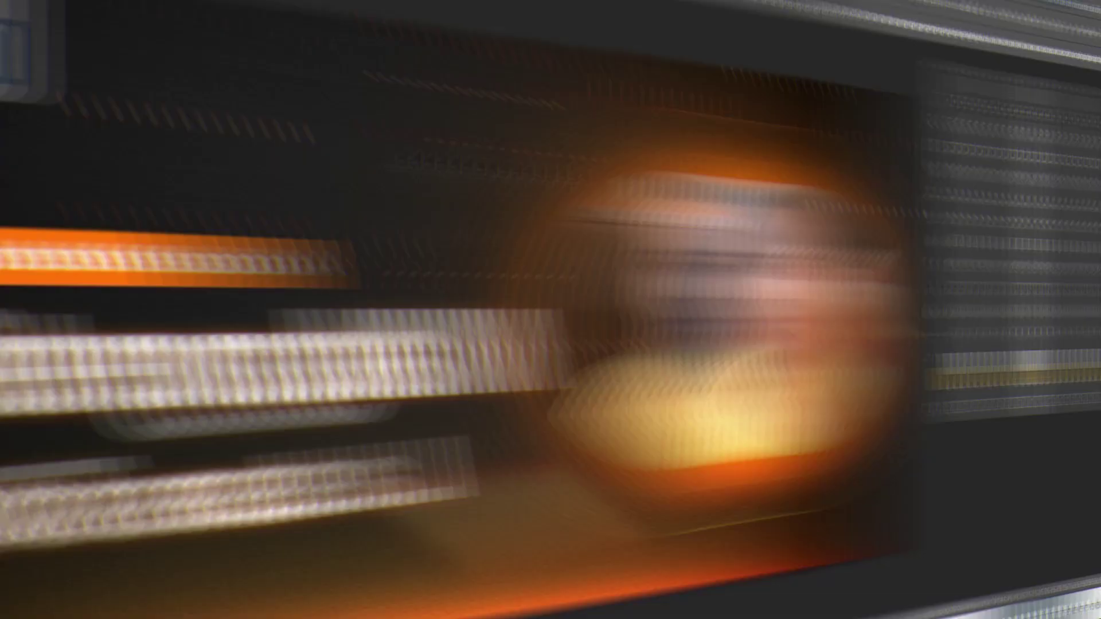
# Move the cup into the Magnetic Lasso Tool thumbnail, scaled to about 34%, above the Adobe Photoshop banner.
pyautogui.moveTo(139, 60); pyautogui.dragTo(709, 162)
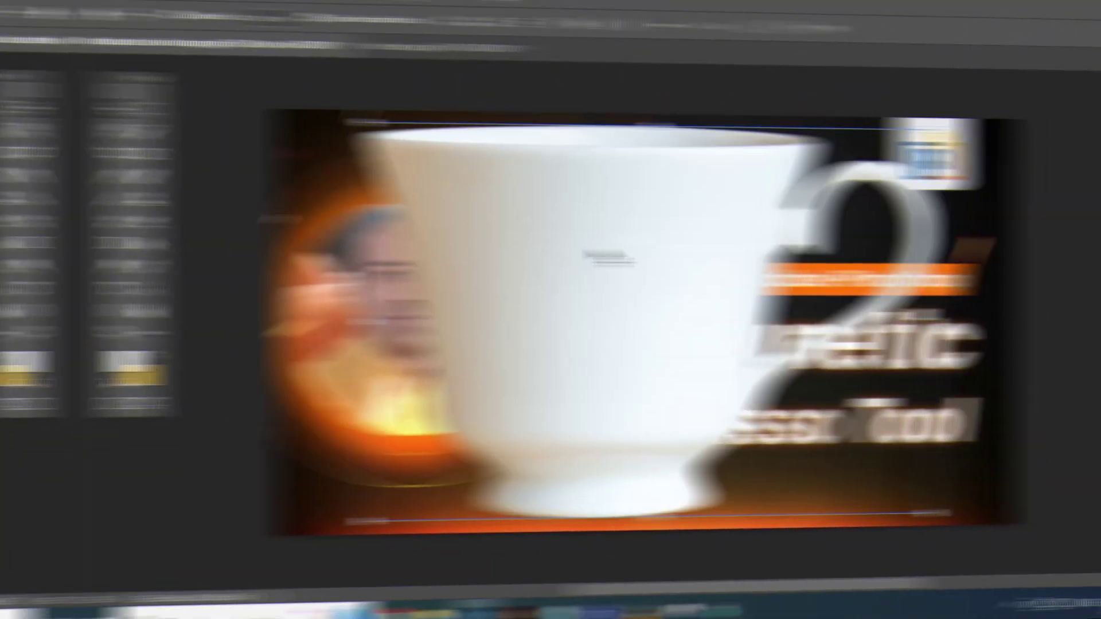
pyautogui.moveTo(544, 133); pyautogui.dragTo(543, 381)
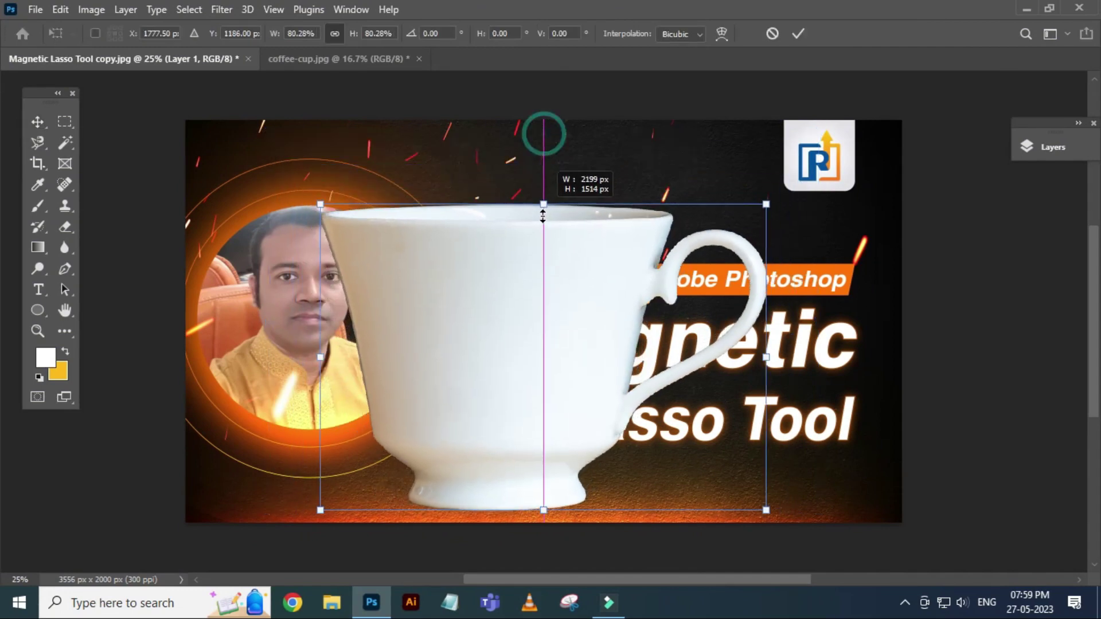
pyautogui.moveTo(525, 438); pyautogui.dragTo(546, 222)
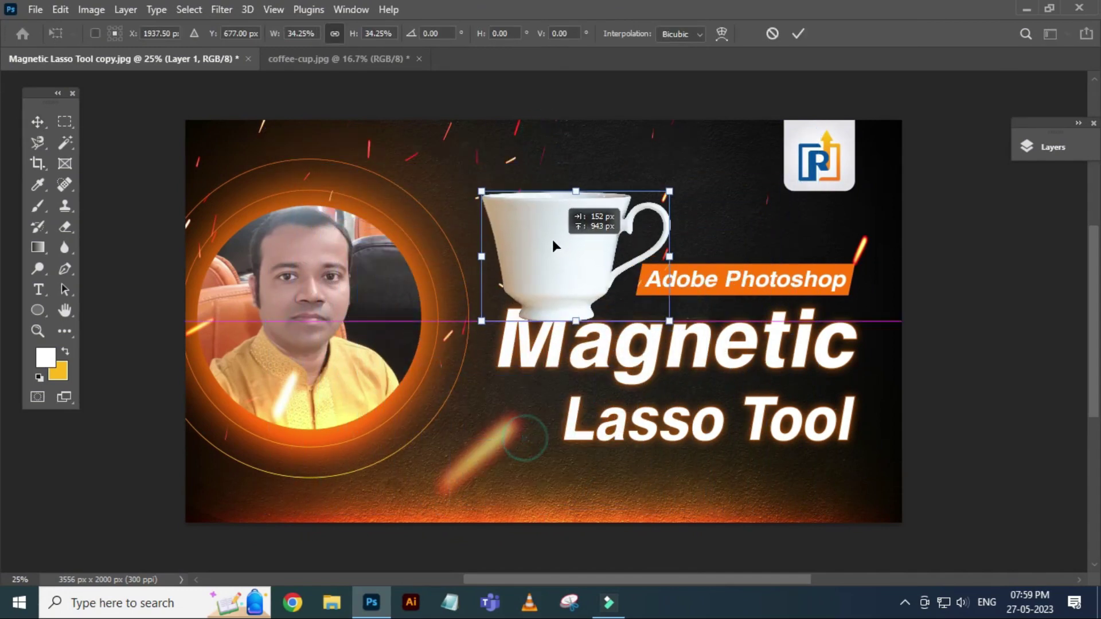
pyautogui.press('Return')
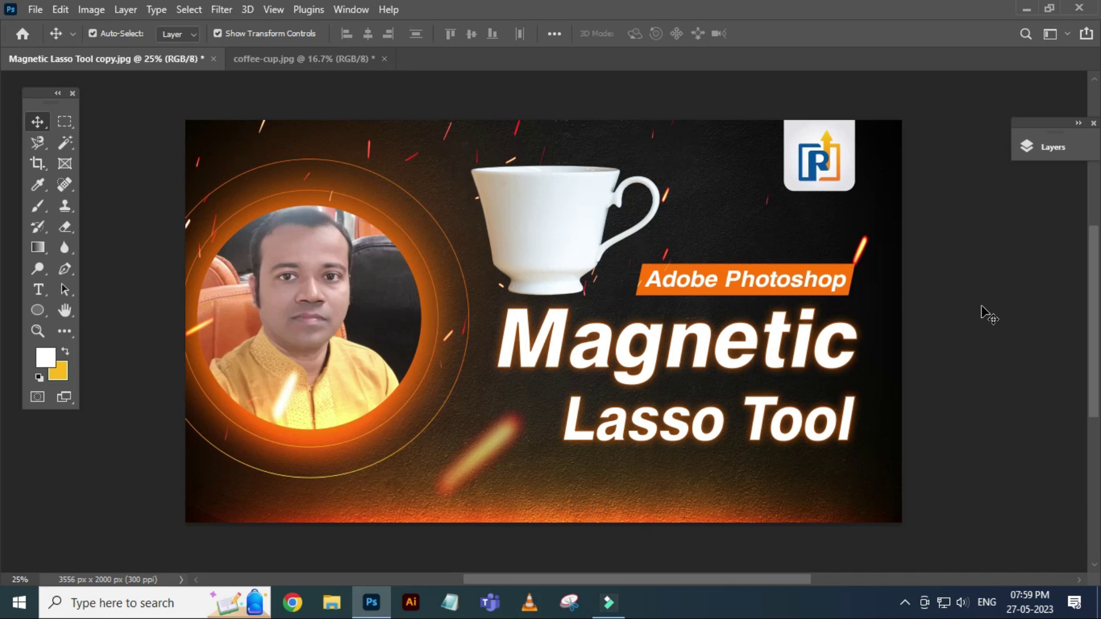
# Select the Magnetic Lasso Tool and set it to Subtract from selection mode.
pyautogui.click(38, 142)
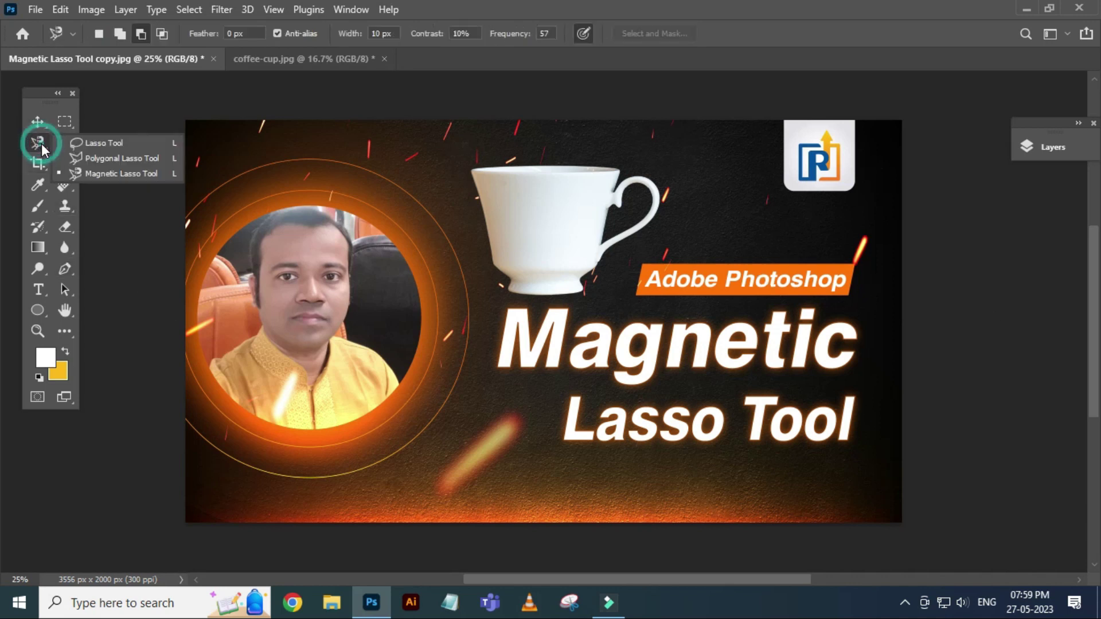
pyautogui.click(125, 174)
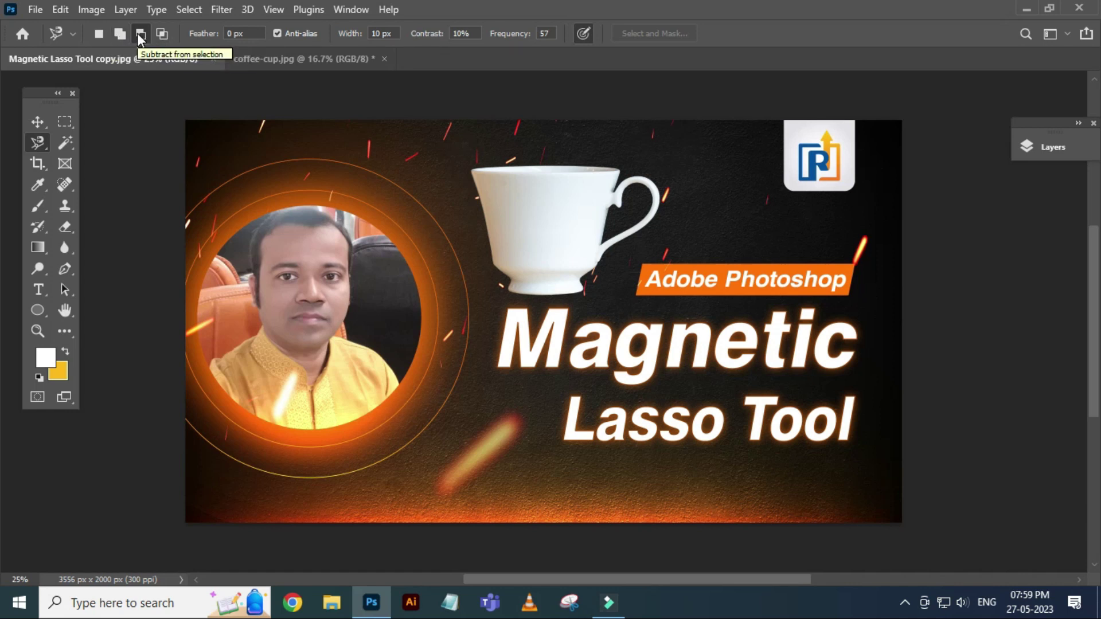
pyautogui.click(140, 34)
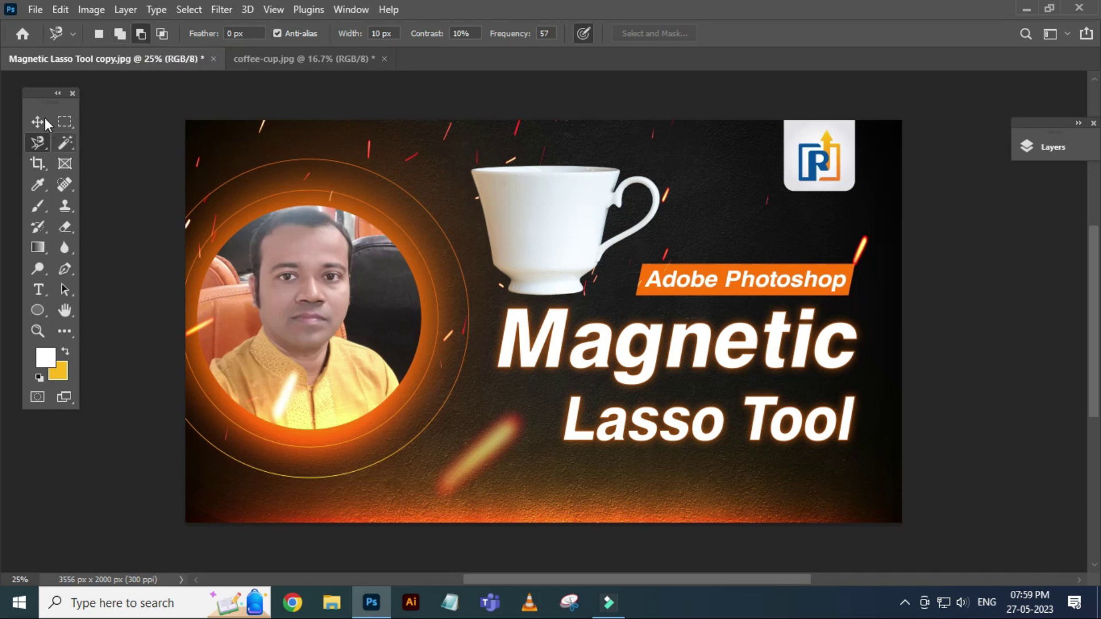